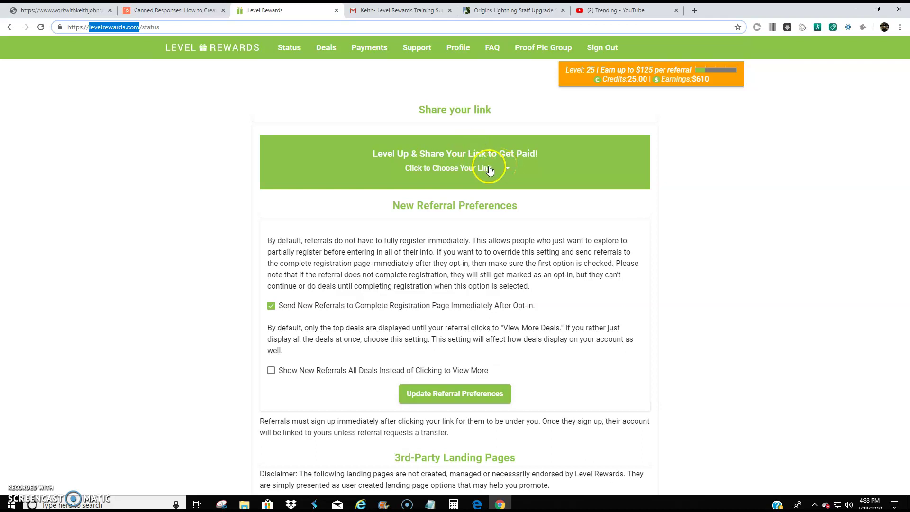
Step: Choose Sign Up - Link 1 as the referral link to share and copy its URL
click(505, 170)
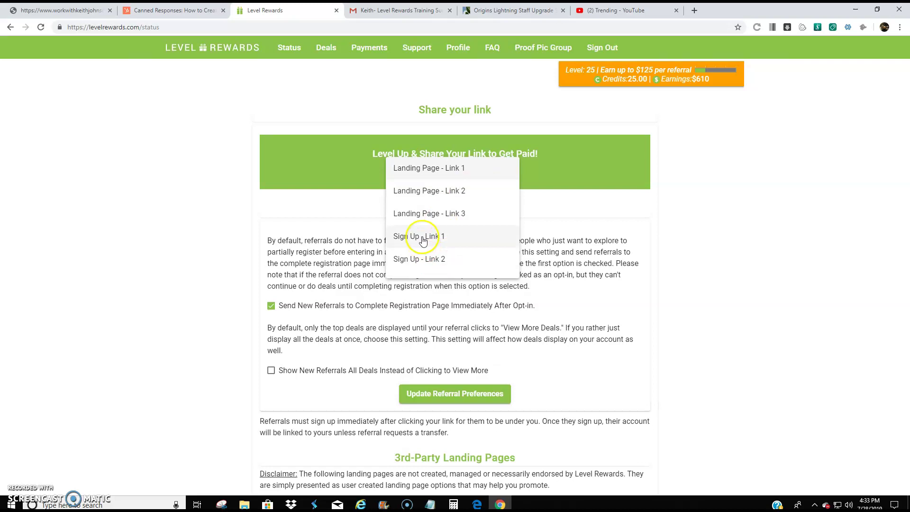
click(467, 243)
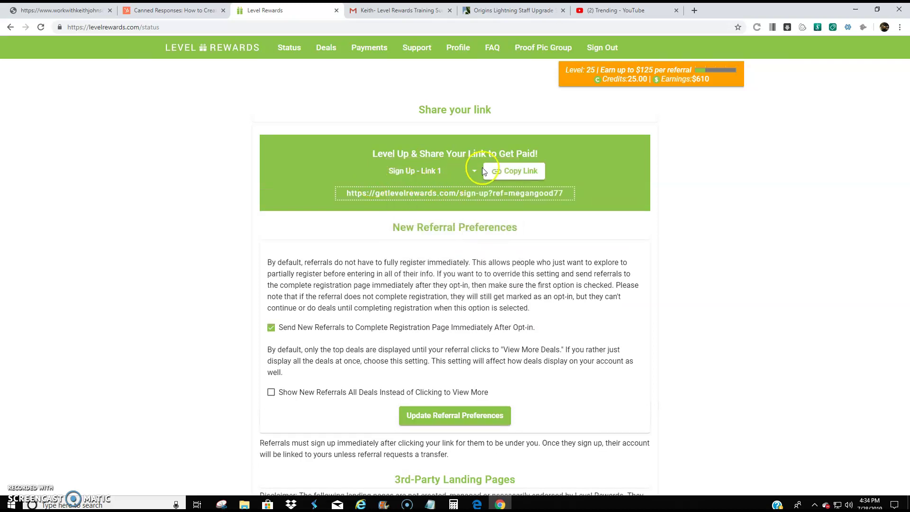
click(378, 191)
right_click(379, 191)
click(395, 198)
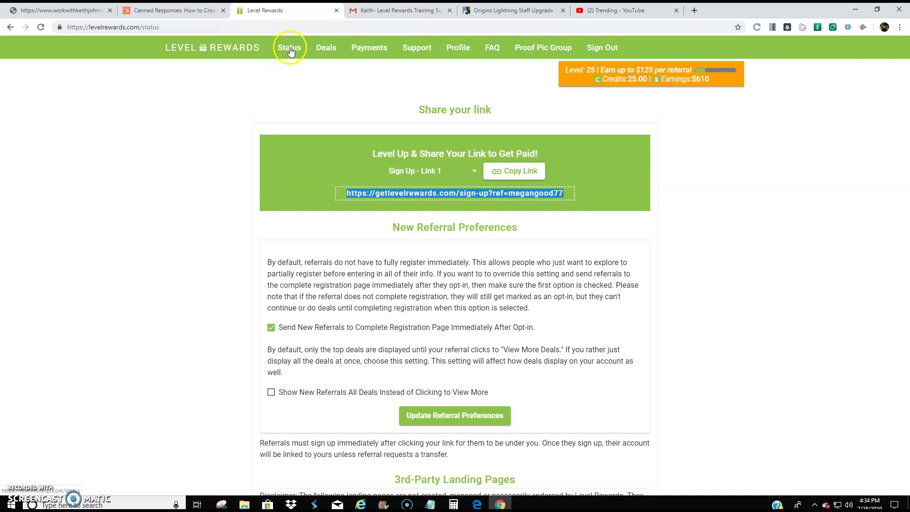
Step: Reopen the referral link choices, keep Sign Up - Link 1 selected, and copy the URL again
click(467, 173)
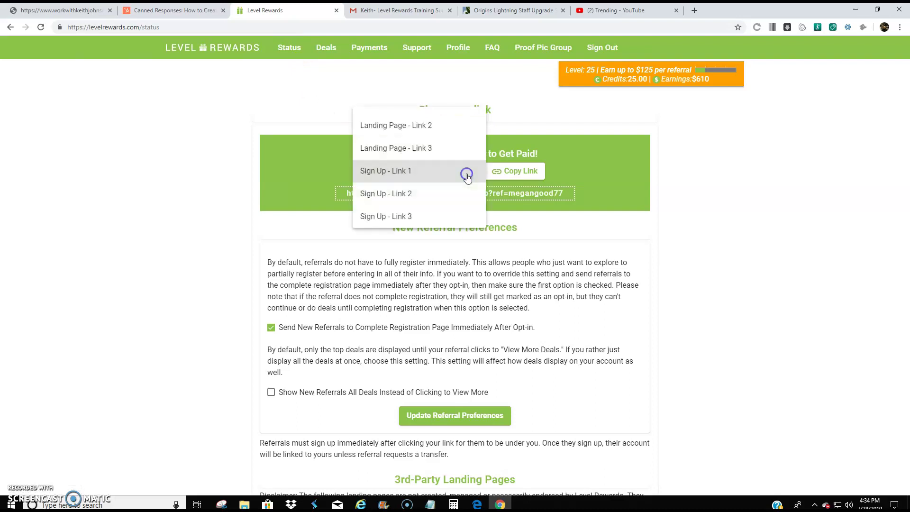
click(417, 176)
triple_click(430, 195)
right_click(430, 195)
click(434, 203)
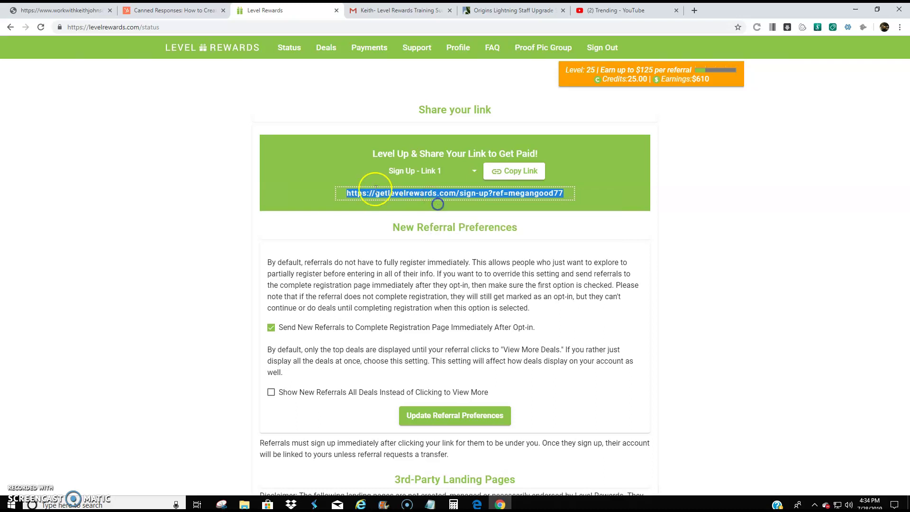
click(228, 169)
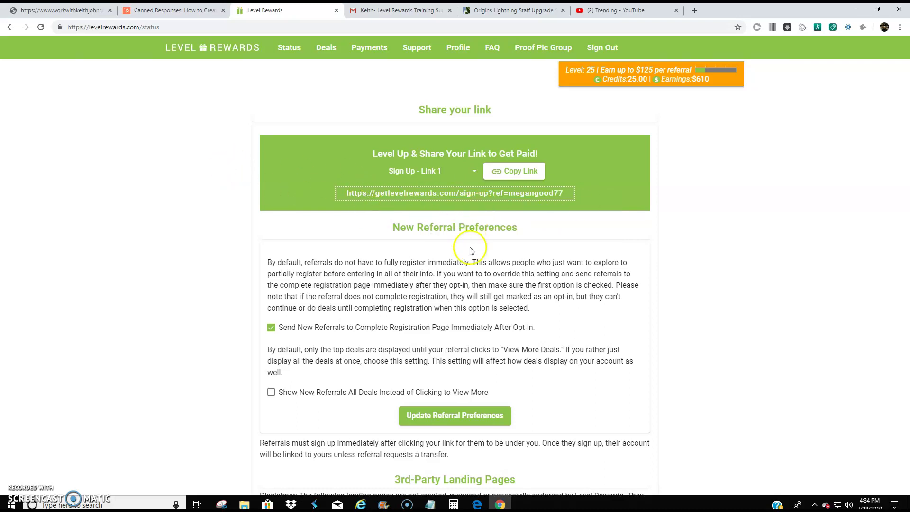
Step: Start an email to the newest referral in the Referral List, and close the page it opens
scroll(471, 239, down, 12)
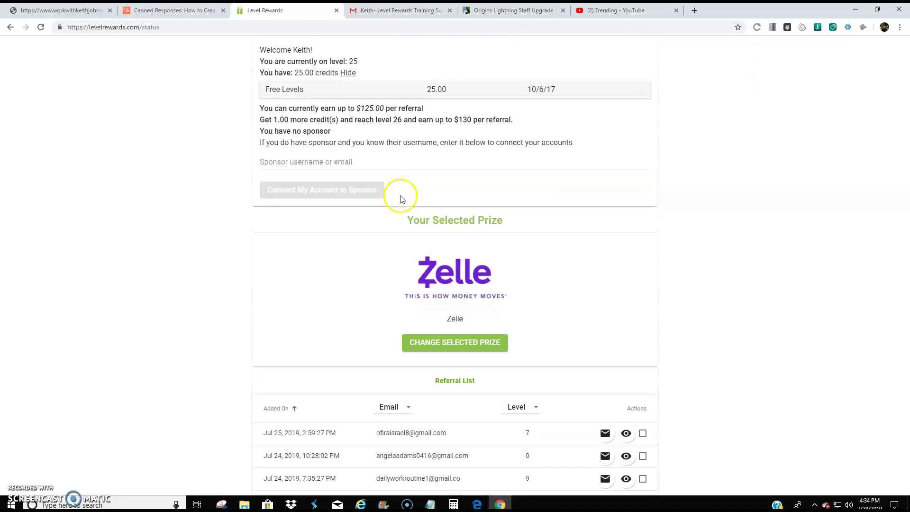
scroll(315, 173, down, 4)
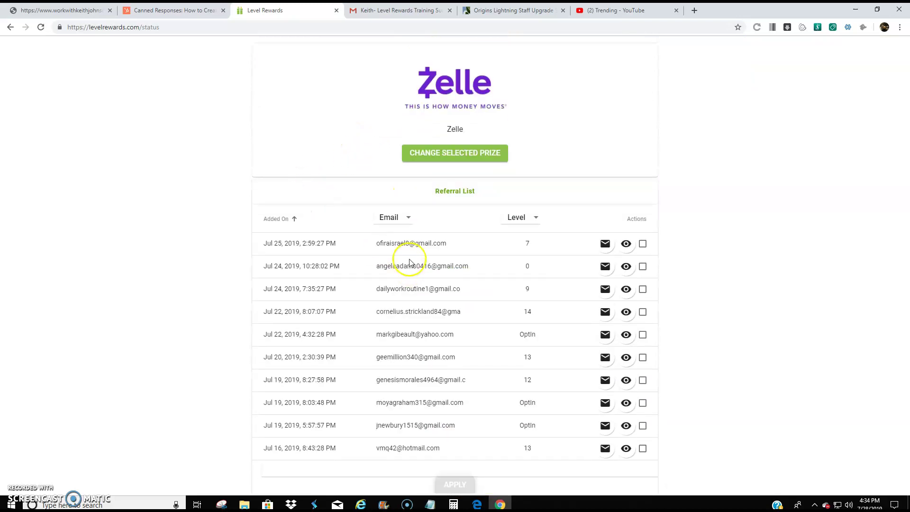
scroll(498, 240, down, 3)
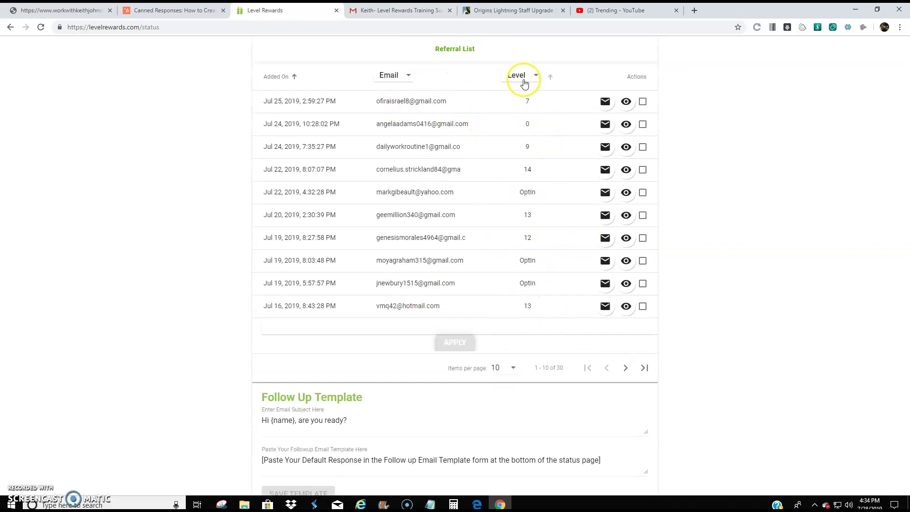
click(606, 106)
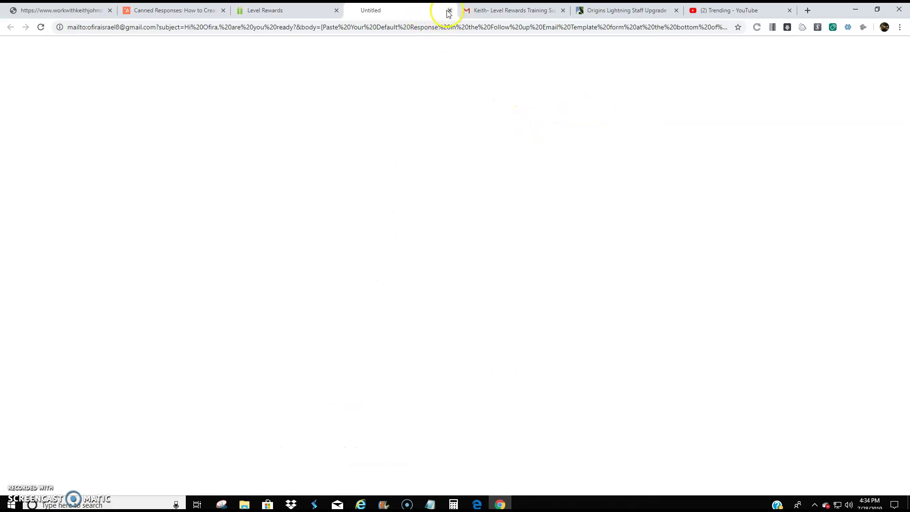
click(450, 10)
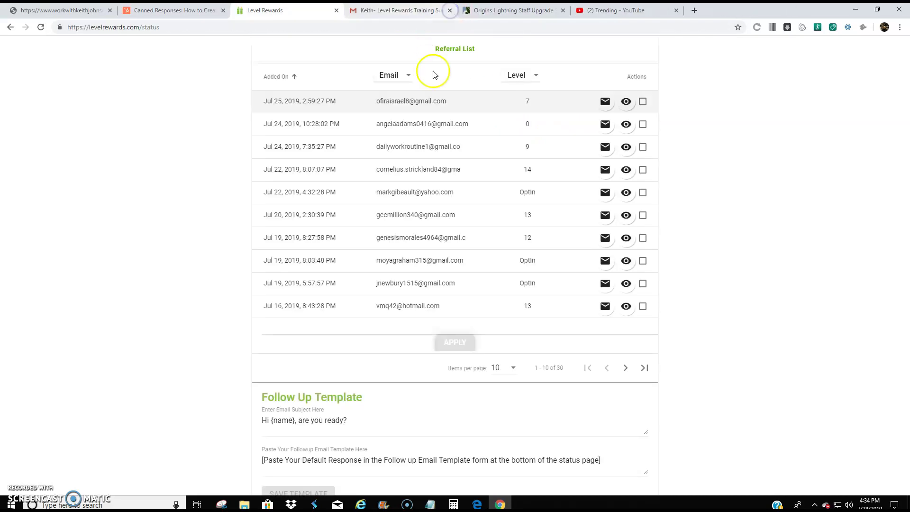
Step: View the newest referral's summary, close it, and look over the Follow Up Template section
click(627, 102)
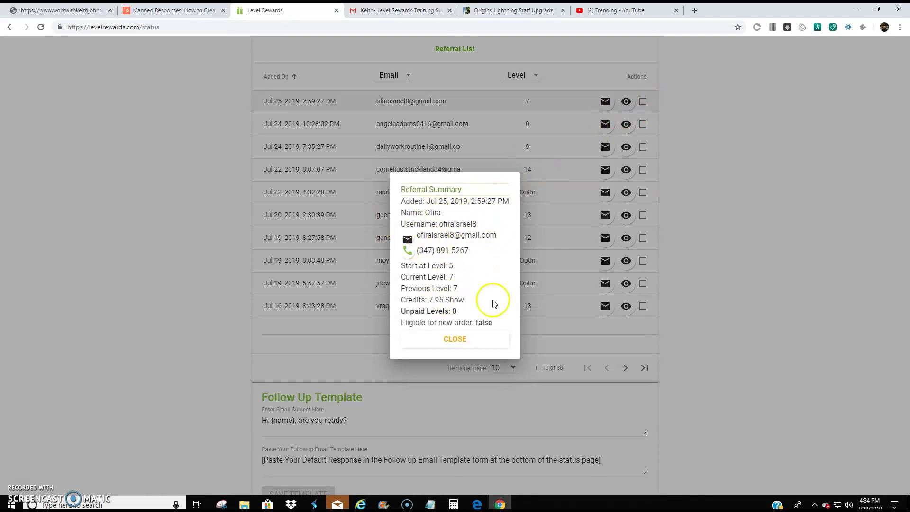
click(455, 339)
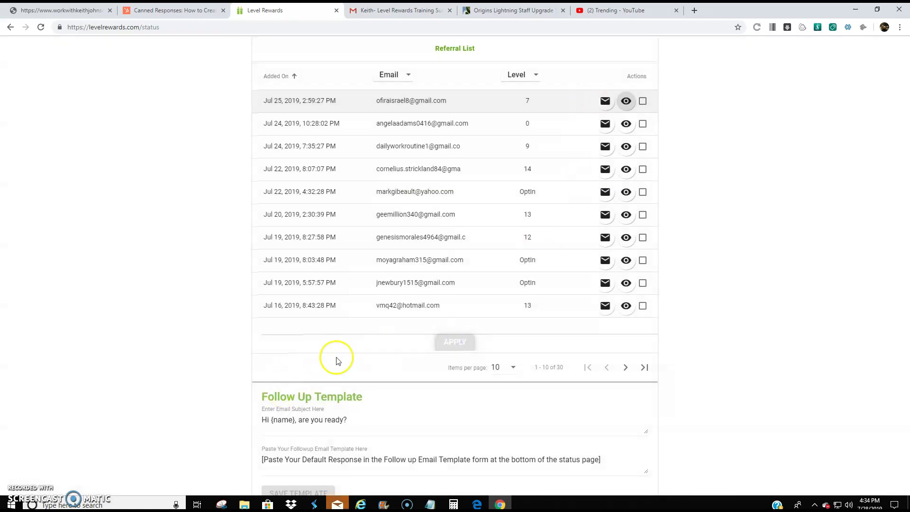
scroll(336, 361, down, 2)
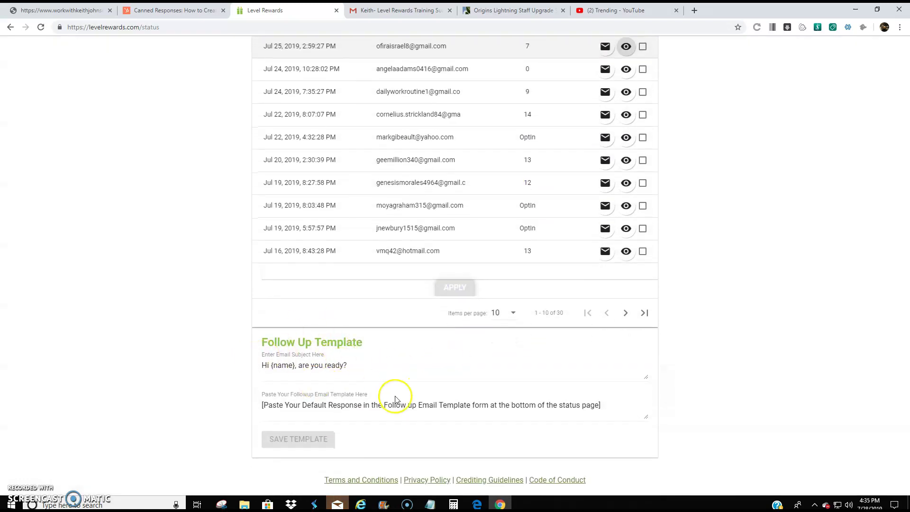
scroll(396, 301, up, 7)
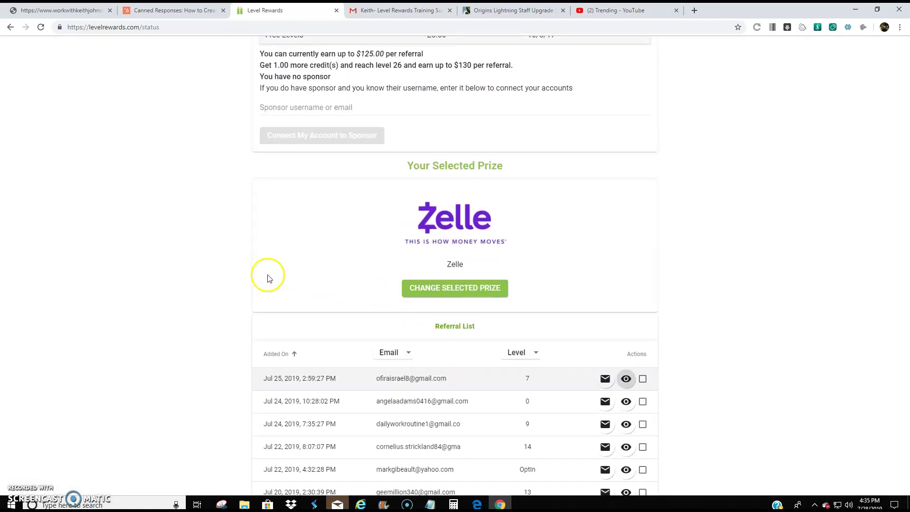
scroll(267, 278, up, 10)
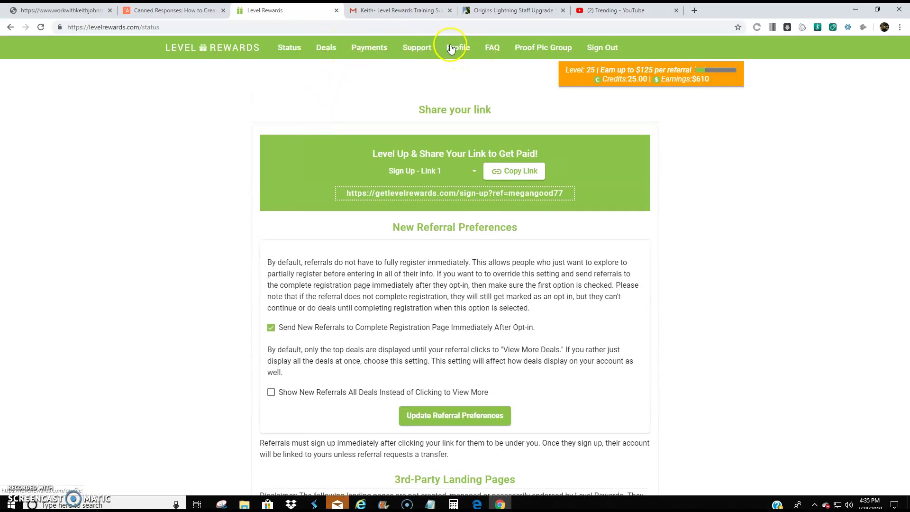
Step: Go to the Deals page and browse the featured offers with their credit values
click(323, 51)
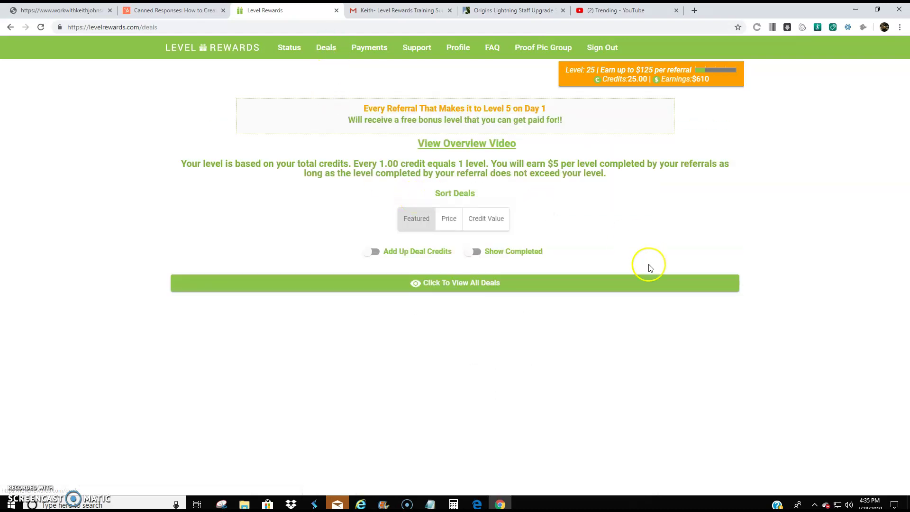
scroll(575, 304, down, 3)
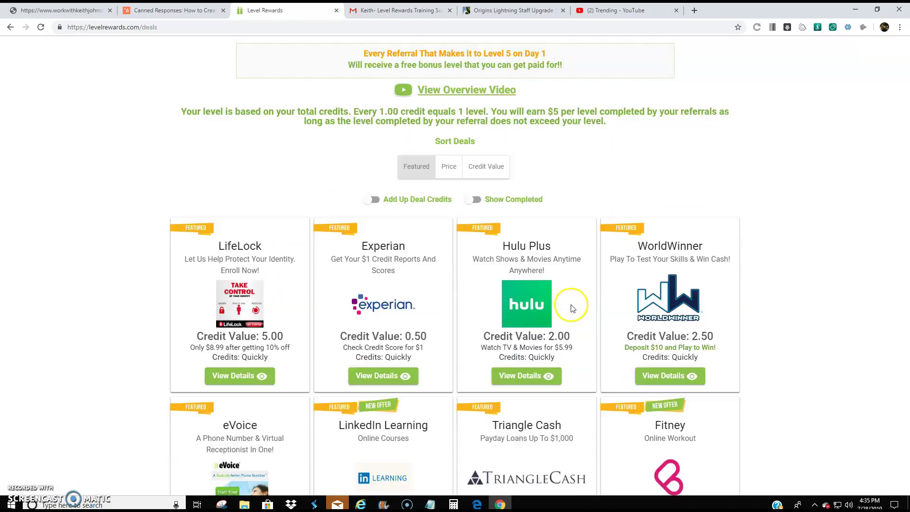
scroll(538, 293, down, 5)
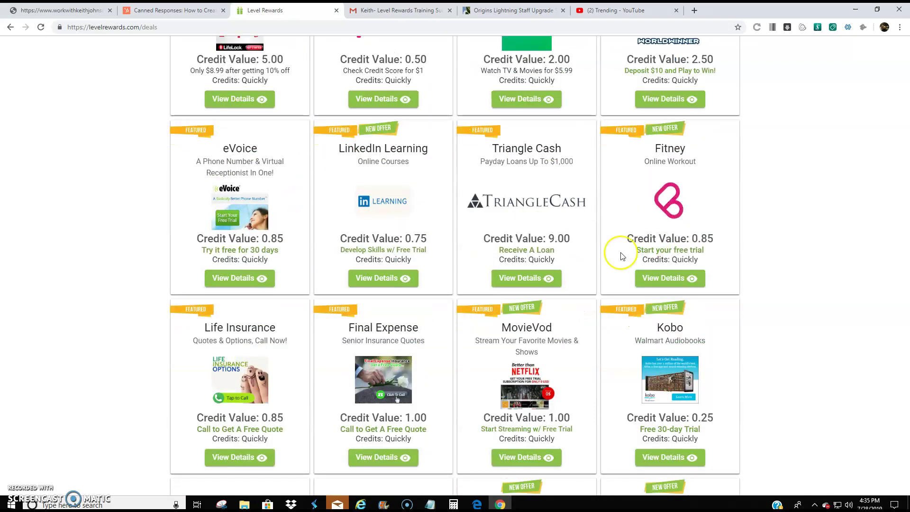
scroll(535, 251, down, 4)
scroll(505, 228, up, 11)
scroll(426, 142, down, 1)
scroll(361, 90, up, 1)
Step: Go to the Payments page and examine the payment request form, payment history and total earnings
click(368, 43)
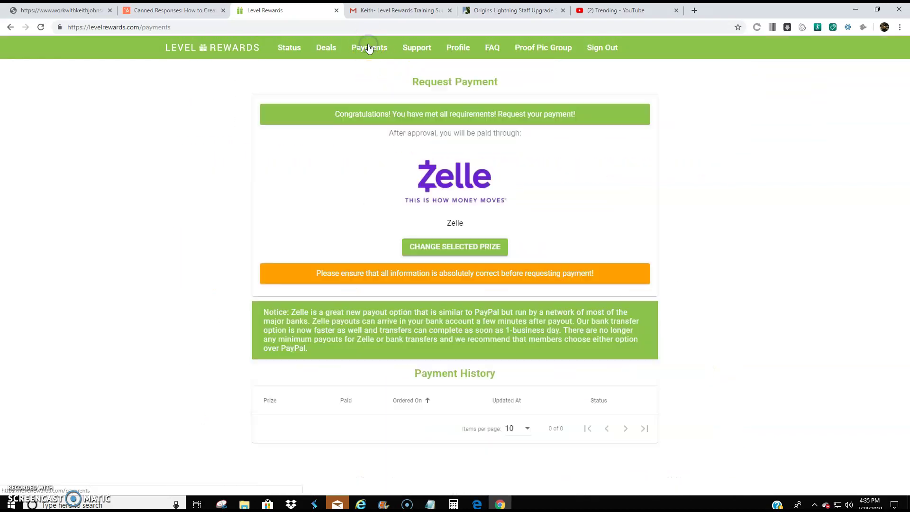
scroll(515, 194, down, 5)
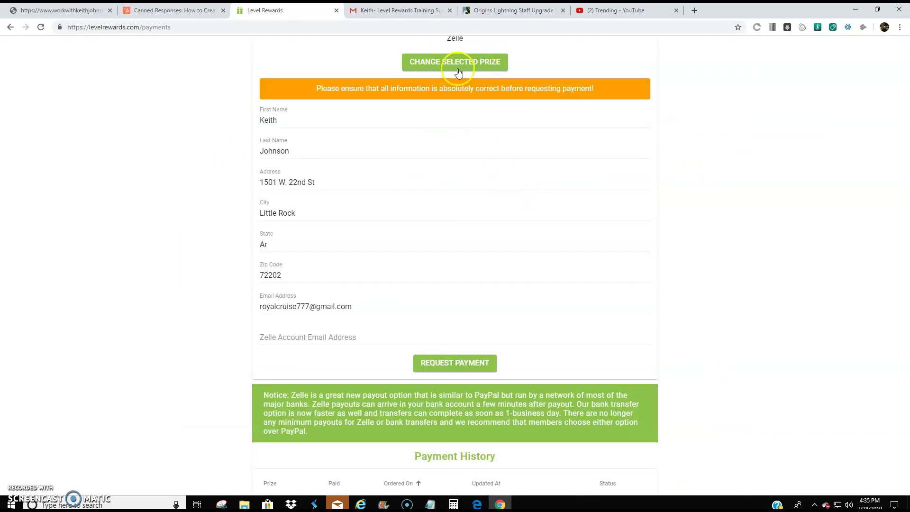
scroll(486, 72, up, 2)
scroll(451, 100, down, 2)
scroll(445, 90, down, 5)
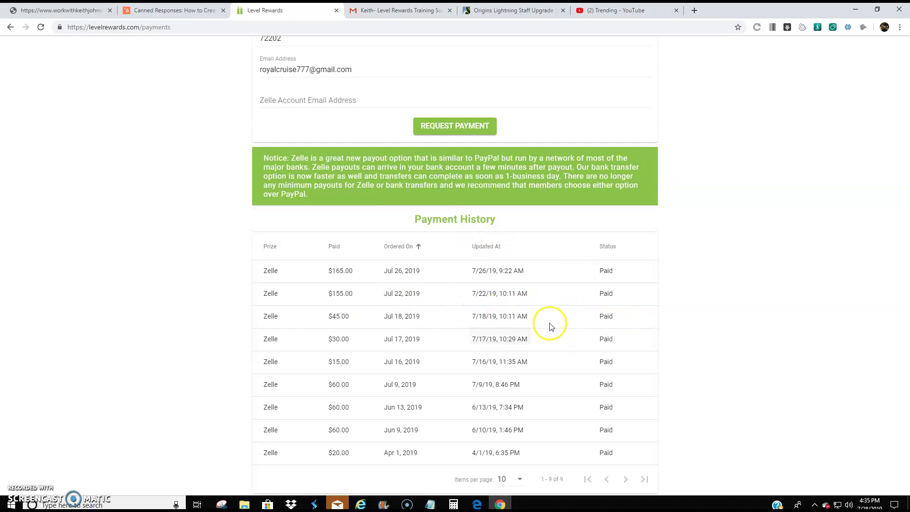
scroll(553, 382, down, 1)
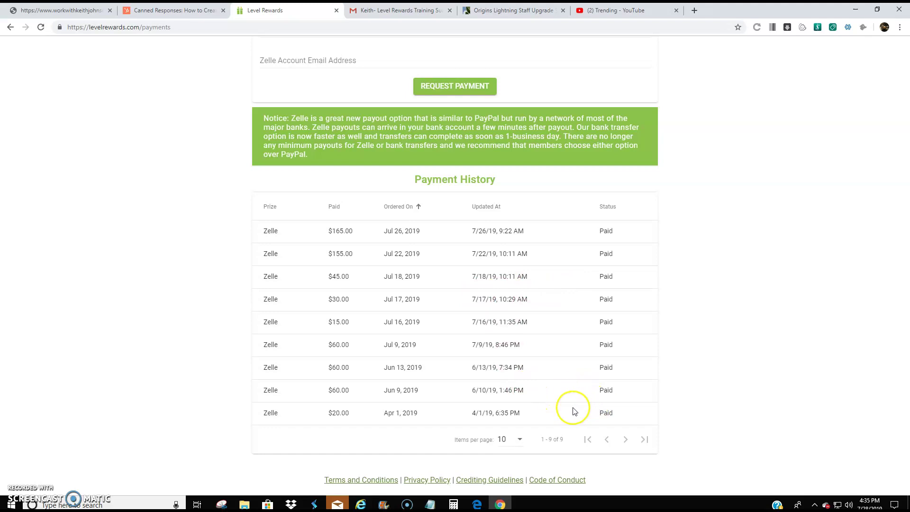
scroll(488, 212, up, 4)
scroll(308, 162, up, 7)
scroll(230, 118, down, 8)
scroll(331, 151, up, 7)
scroll(362, 149, up, 3)
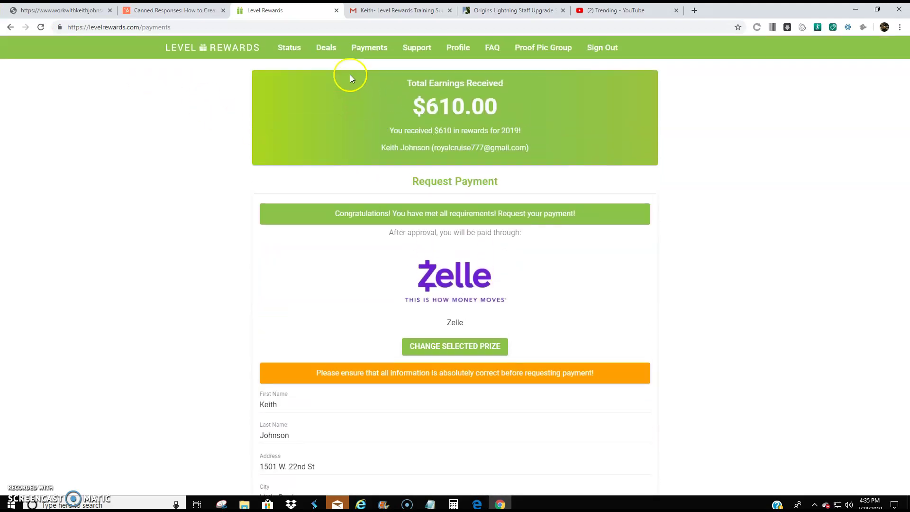
Step: On the Support page, draft a new ticket with the subject "I need help?" and the question "aksnaskldnflkasdnmfkl;sdm"
click(422, 50)
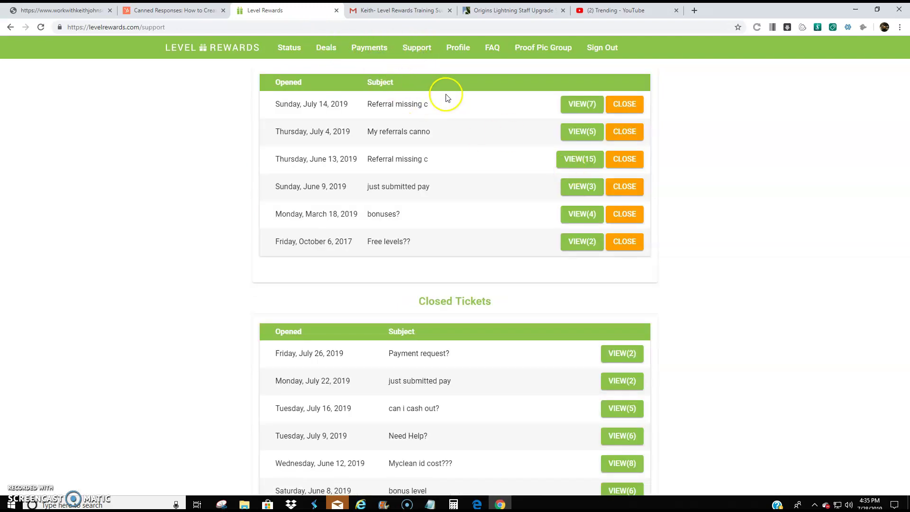
scroll(658, 171, down, 10)
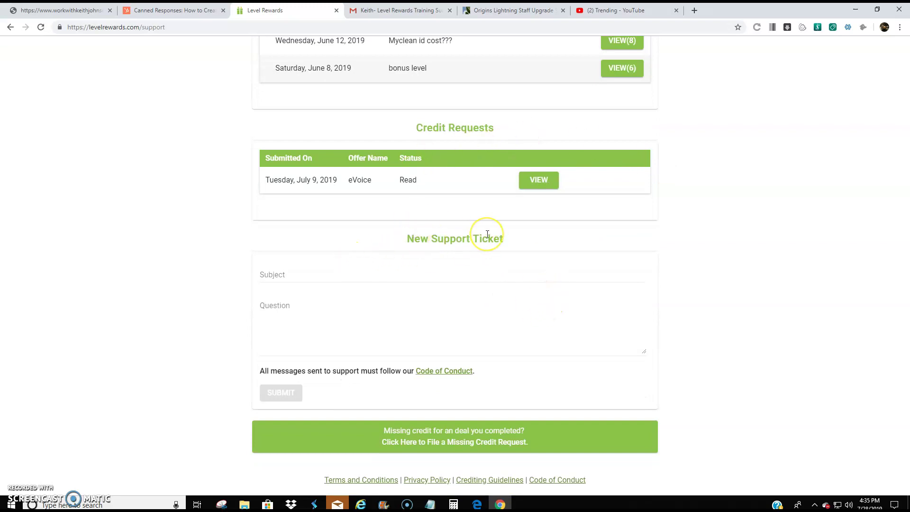
click(358, 272)
text(I)
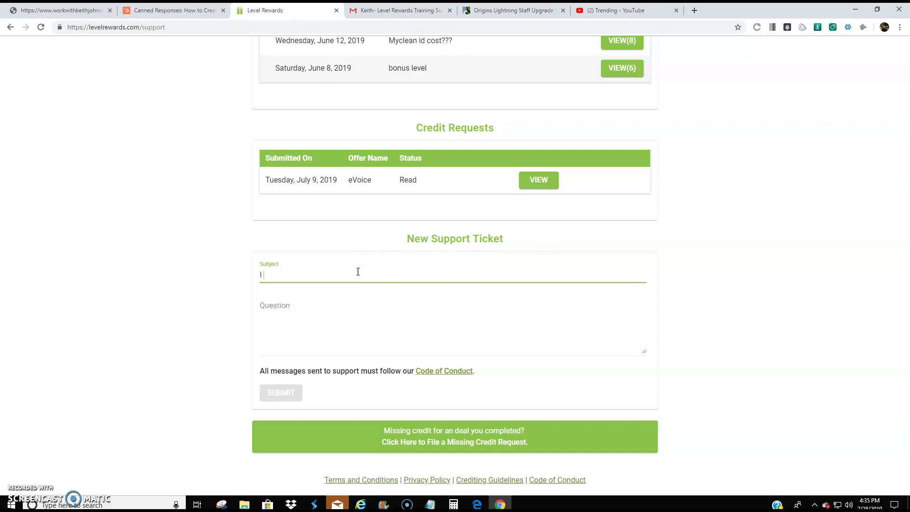
key(Tab)
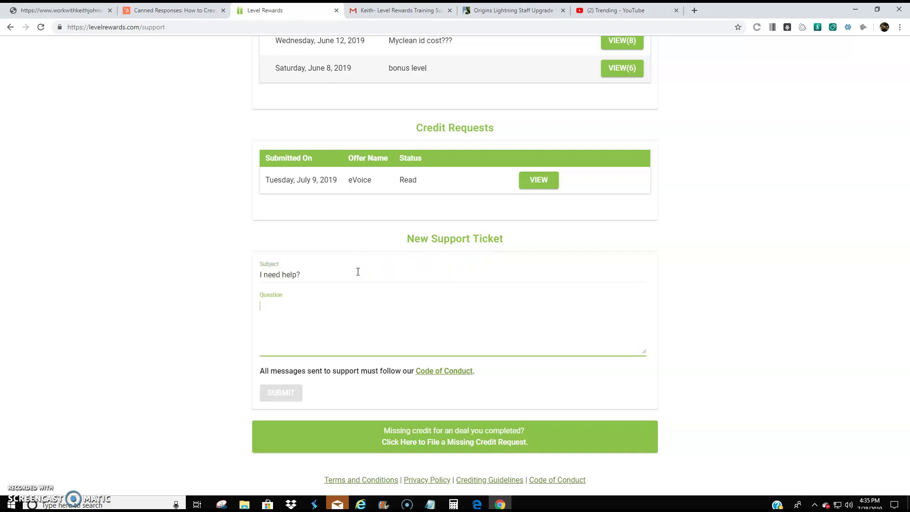
text(aksnaskldnflkasdnmfkl;sdm)
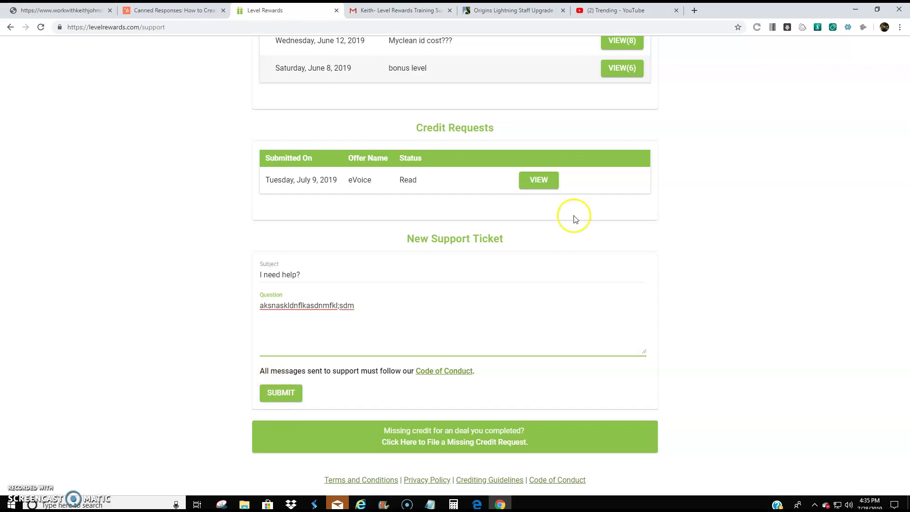
Step: Clear the question and the subject of the new support ticket without submitting it
drag(358, 306, 208, 299)
key(BackSpace)
drag(313, 274, 248, 274)
key(BackSpace)
Step: Examine the open tickets, closed tickets and credit requests listed on the Support page
scroll(711, 340, up, 8)
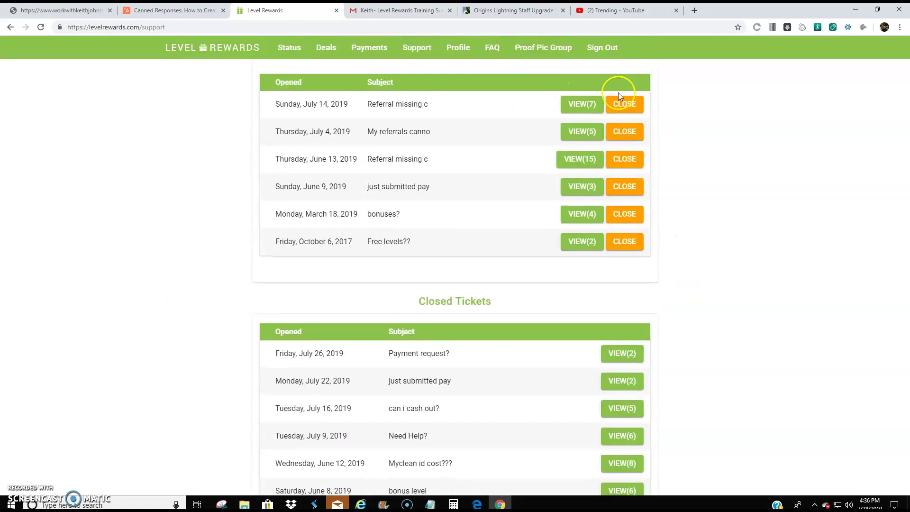
scroll(681, 169, down, 9)
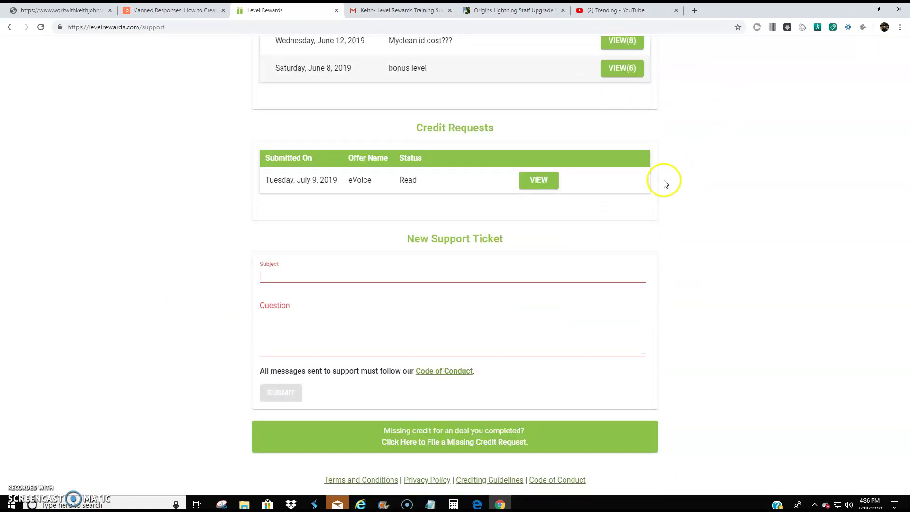
scroll(665, 184, up, 6)
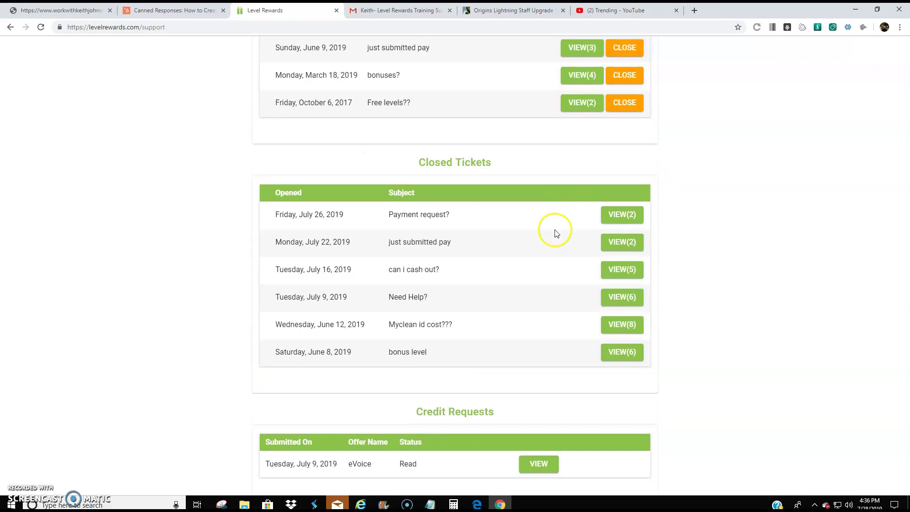
scroll(555, 231, down, 1)
scroll(560, 251, down, 5)
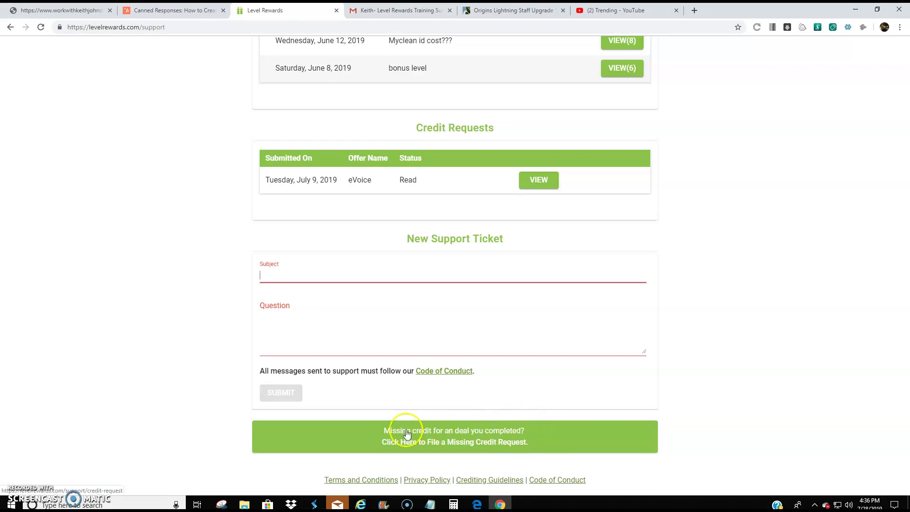
Step: Open a new missing credit request and choose IdentityIQ as the completed deal
click(441, 431)
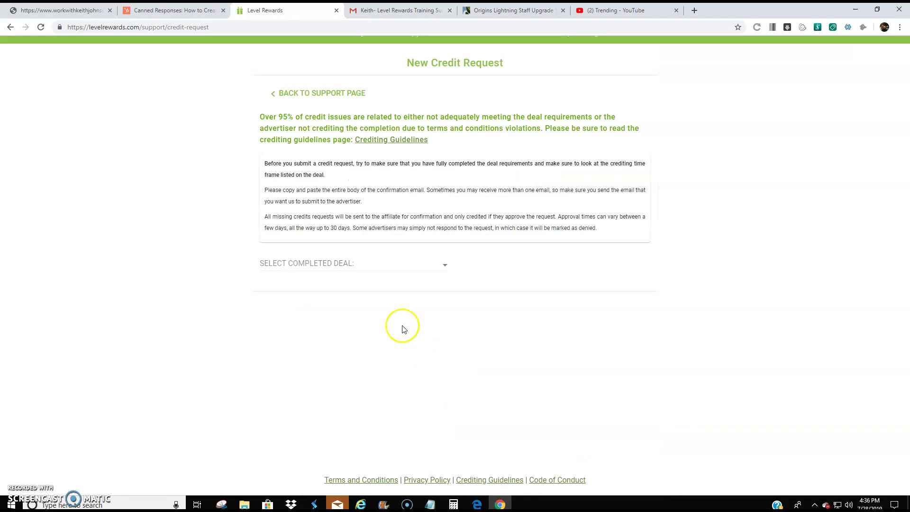
click(426, 261)
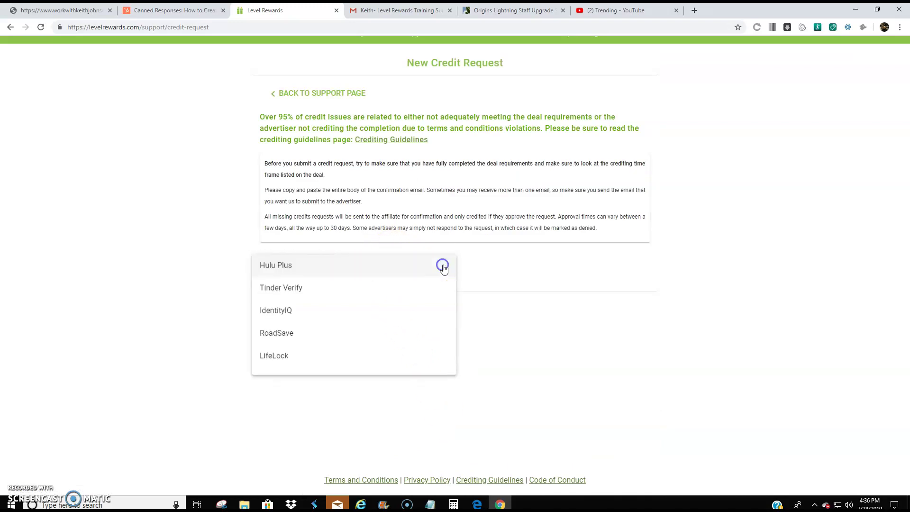
click(279, 334)
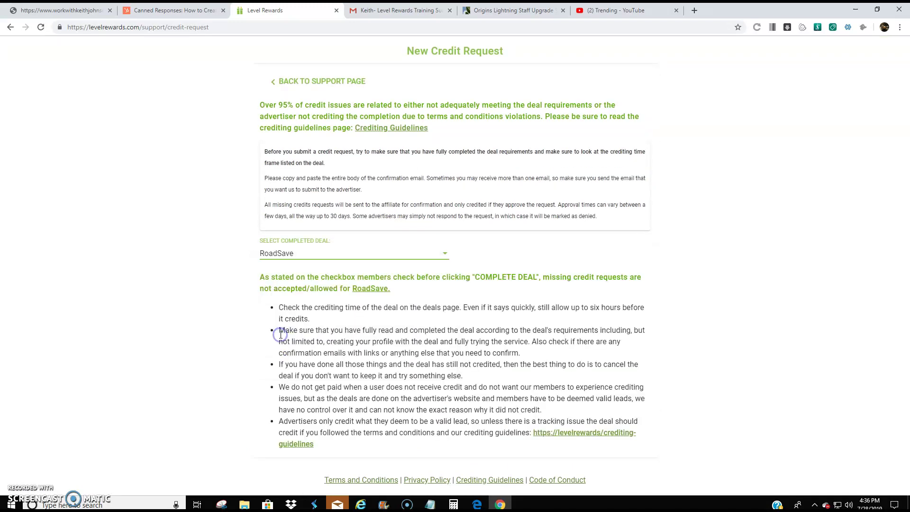
click(375, 253)
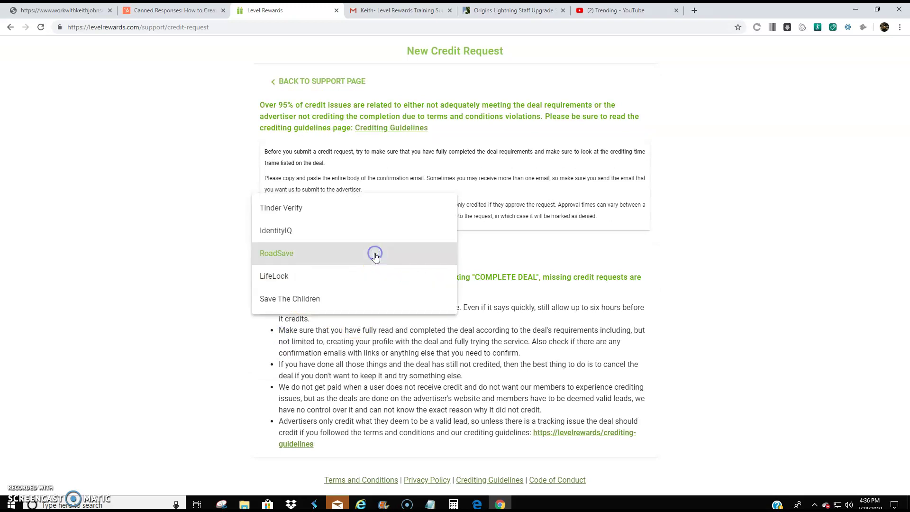
click(313, 230)
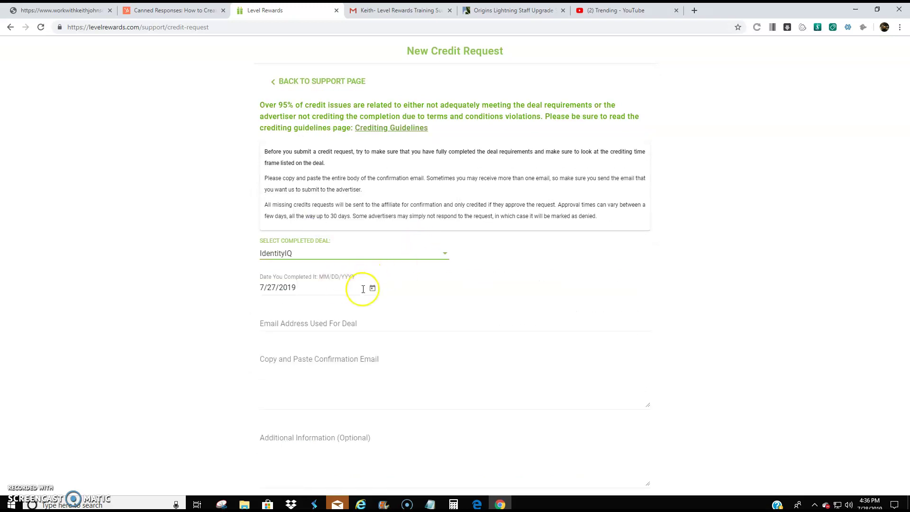
Step: Fill in the email address used for the IdentityIQ deal and go to the confirmation email field
click(332, 319)
text(roy)
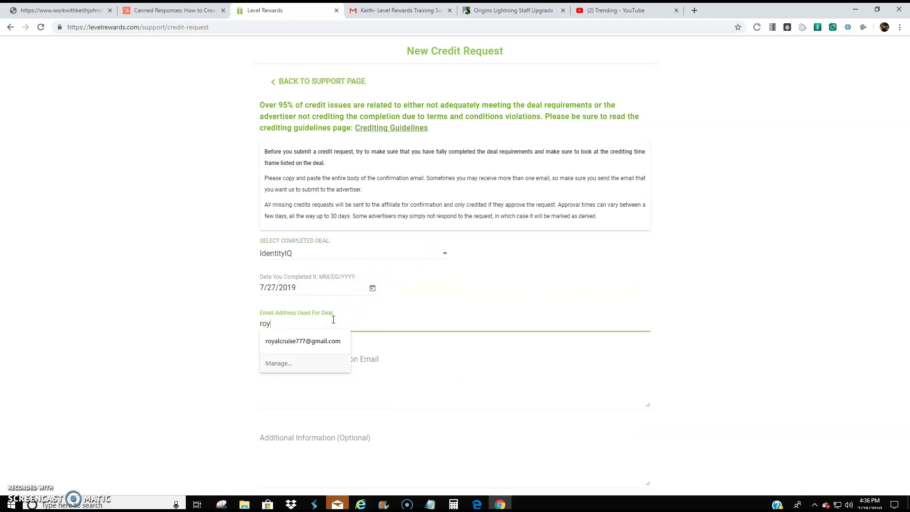
text(a)
key(Down)
key(Return)
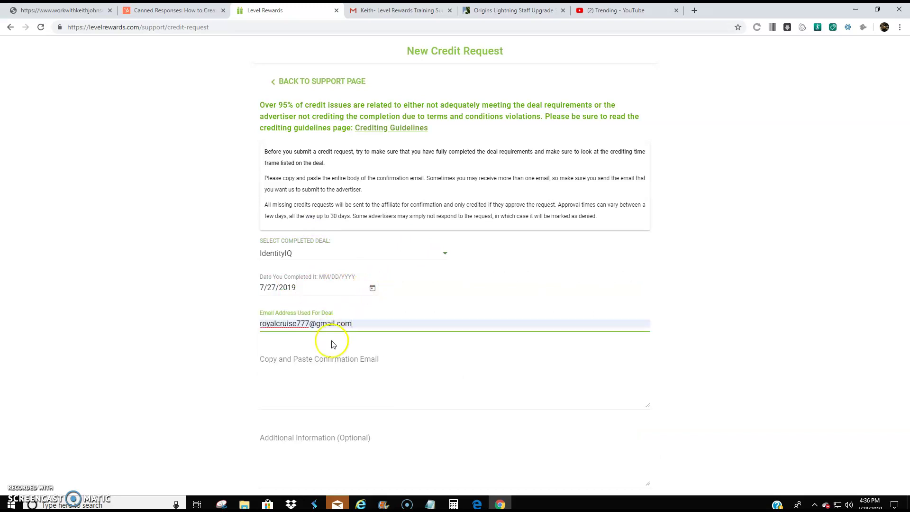
scroll(360, 379, down, 2)
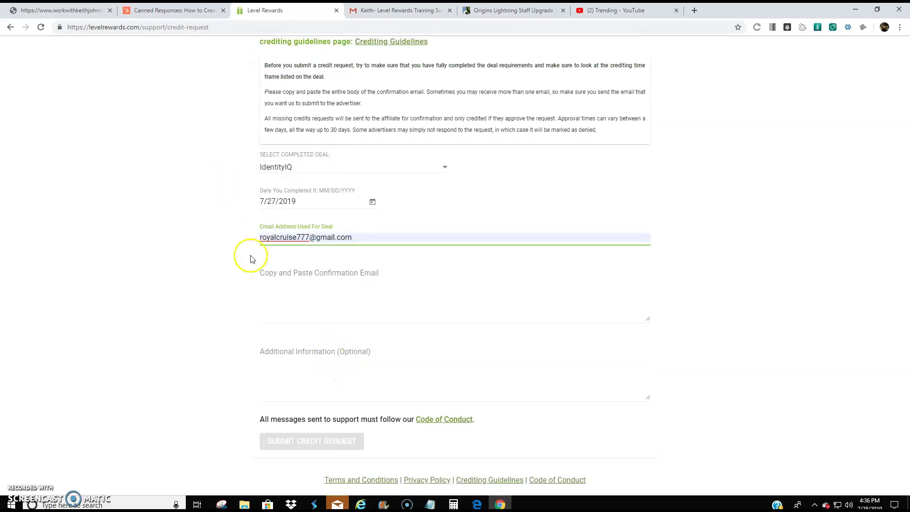
click(336, 286)
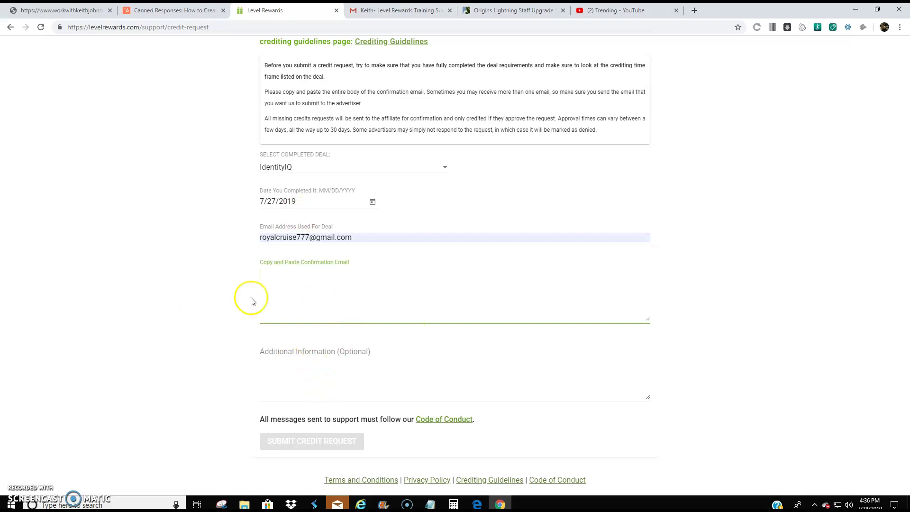
Step: Switch to Gmail, show the original source of the 2:10 PM Yahoo Mail reply and copy it to the clipboard
click(425, 13)
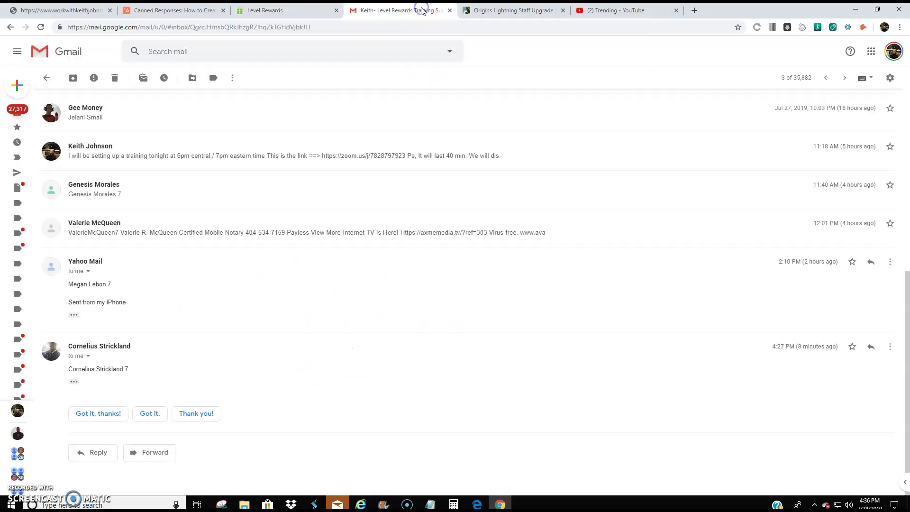
click(893, 256)
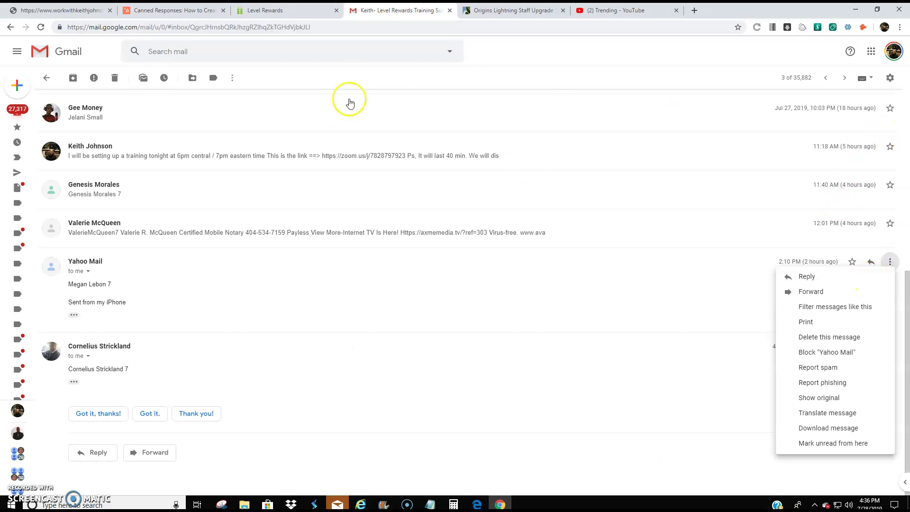
click(624, 403)
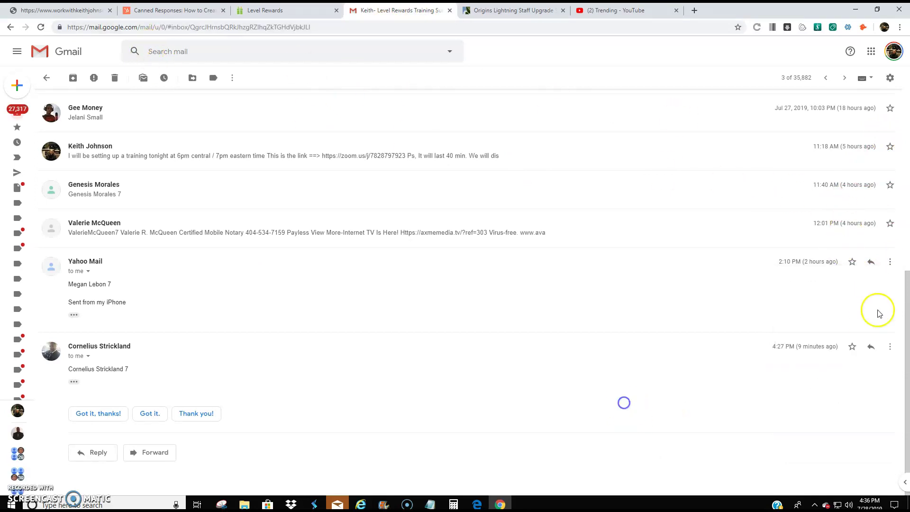
click(891, 264)
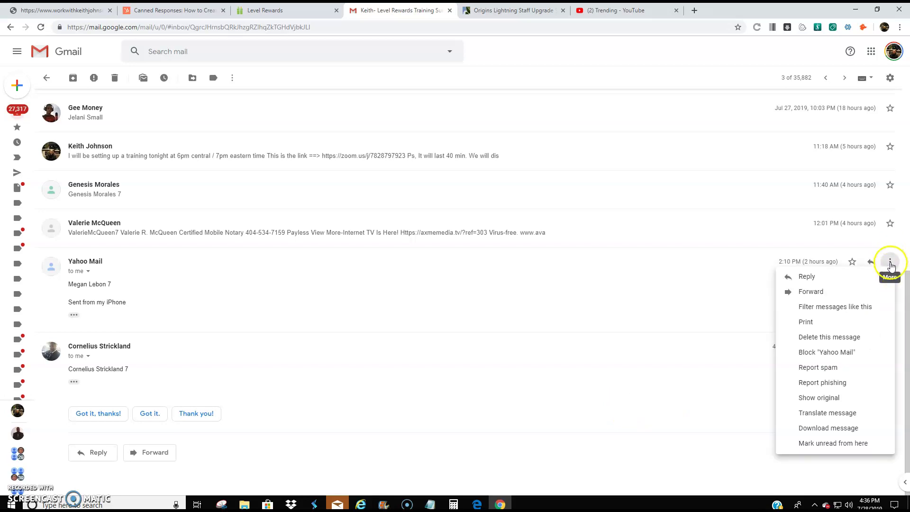
click(823, 392)
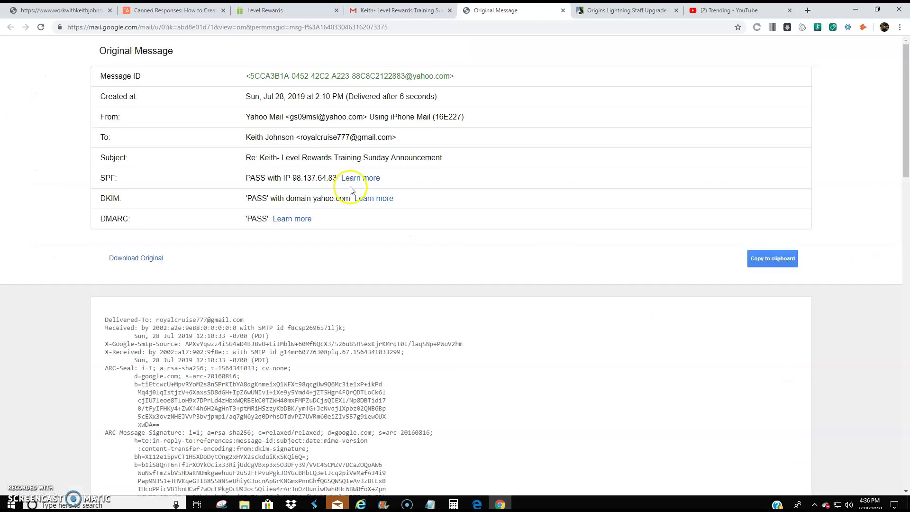
click(766, 259)
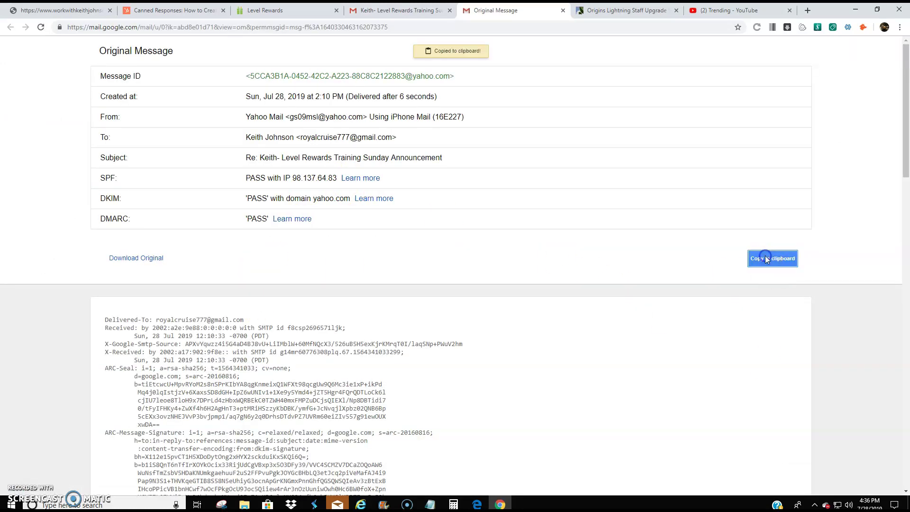
scroll(251, 308, down, 20)
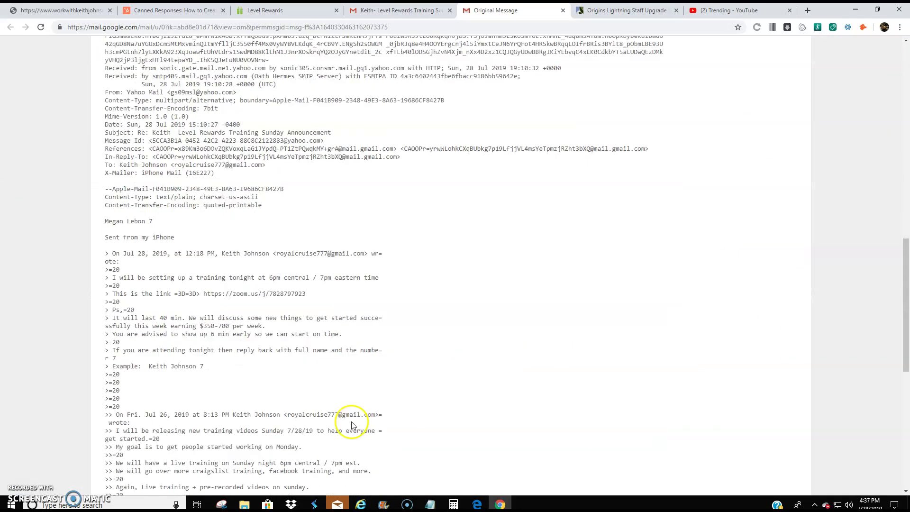
Step: Back in the Level Rewards credit request, enter "This is the header:" as additional information and paste the copied message source below it
click(401, 10)
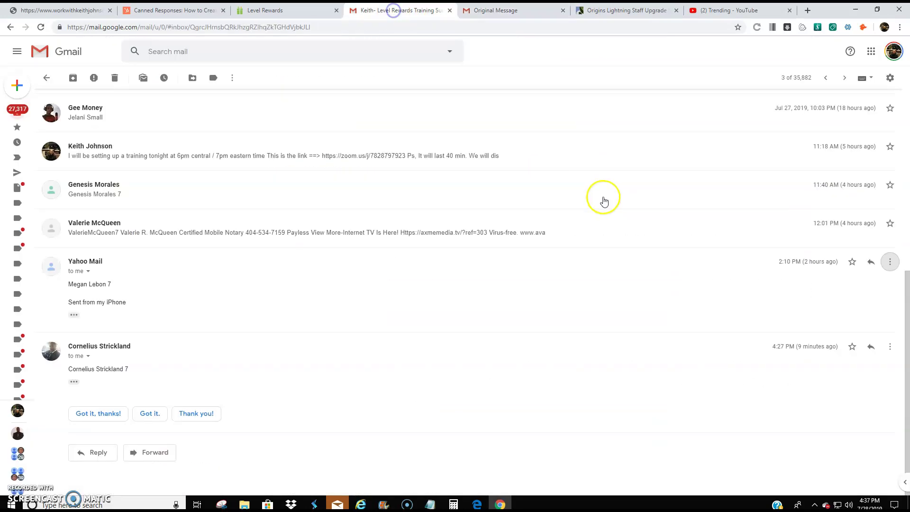
click(280, 10)
click(293, 351)
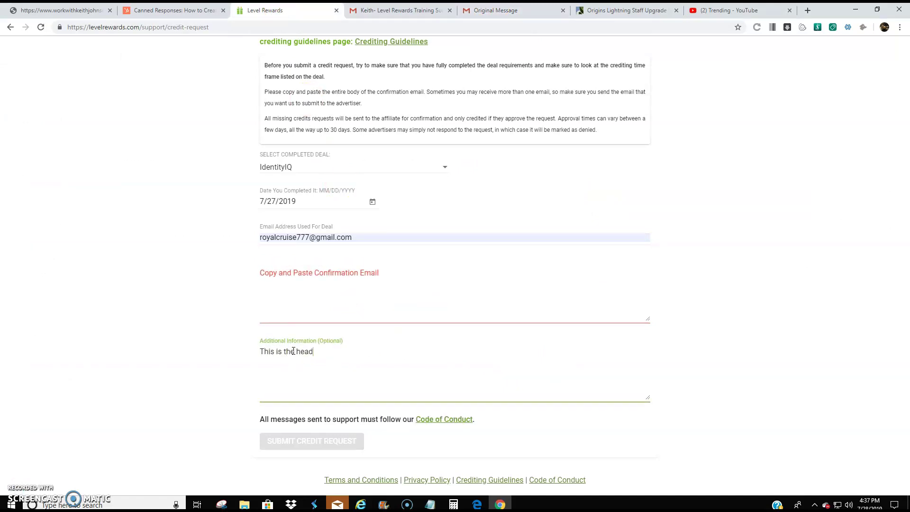
right_click(332, 372)
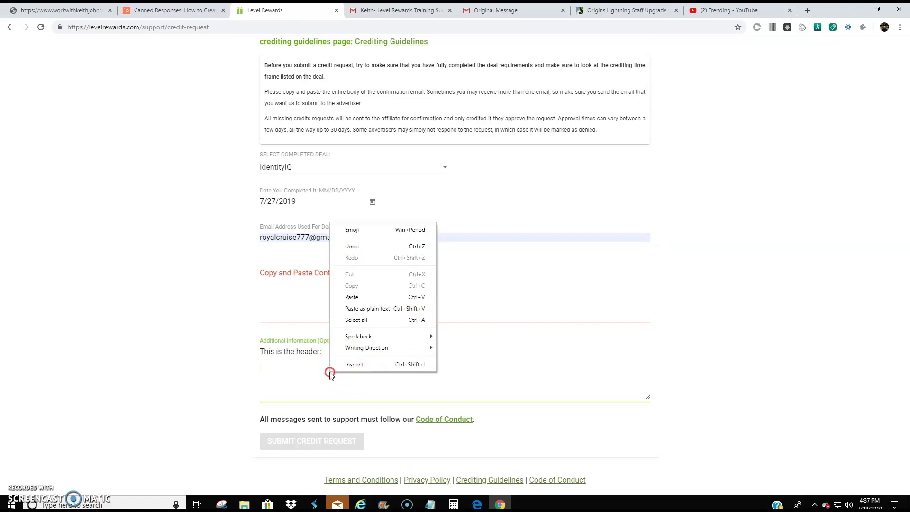
click(339, 296)
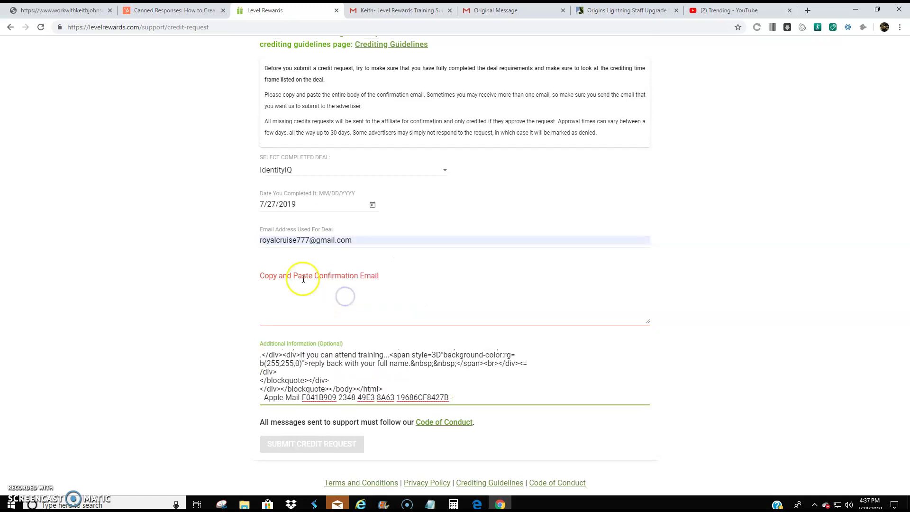
scroll(346, 295, up, 3)
scroll(411, 308, down, 3)
click(287, 327)
Step: Close the Original Message page and copy the body text of the 11:18 AM training announcement in Gmail
click(479, 12)
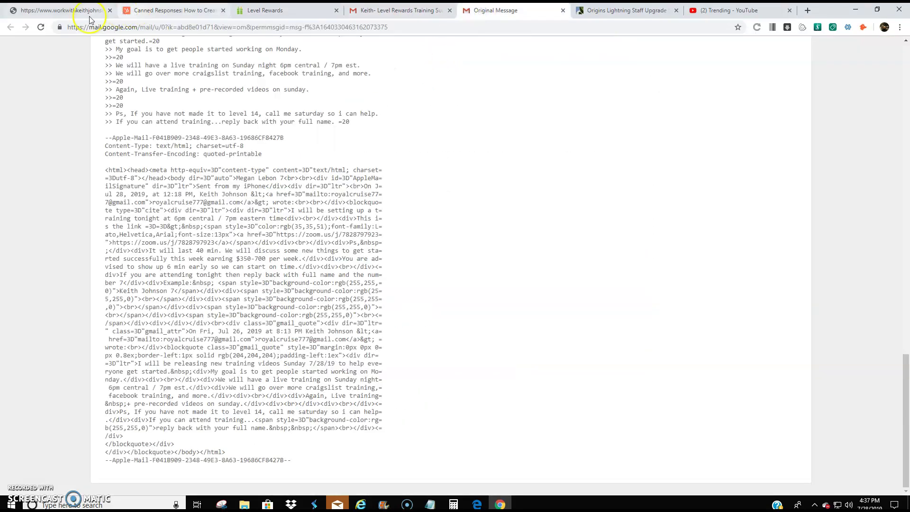
click(563, 12)
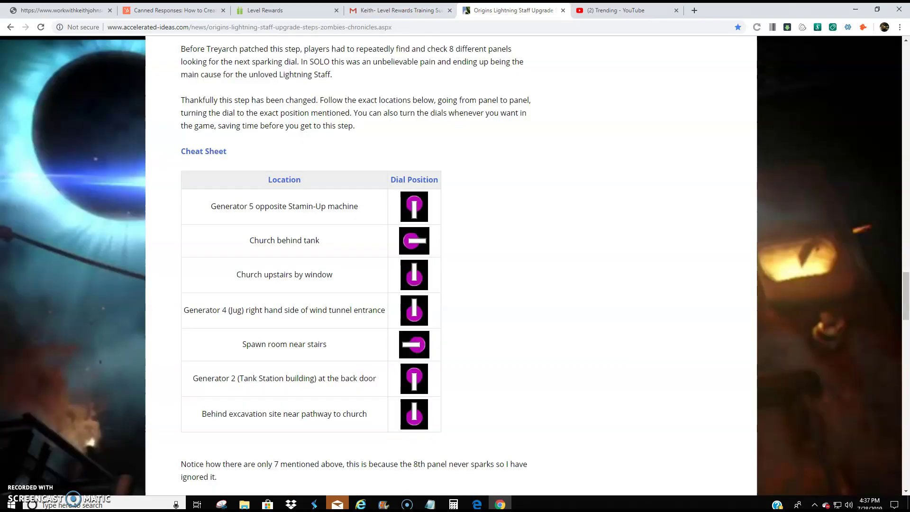
click(414, 12)
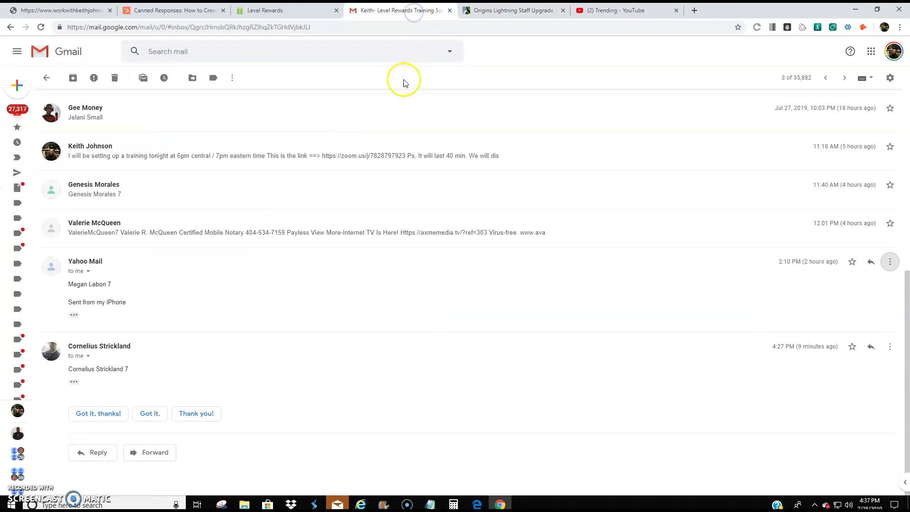
click(162, 139)
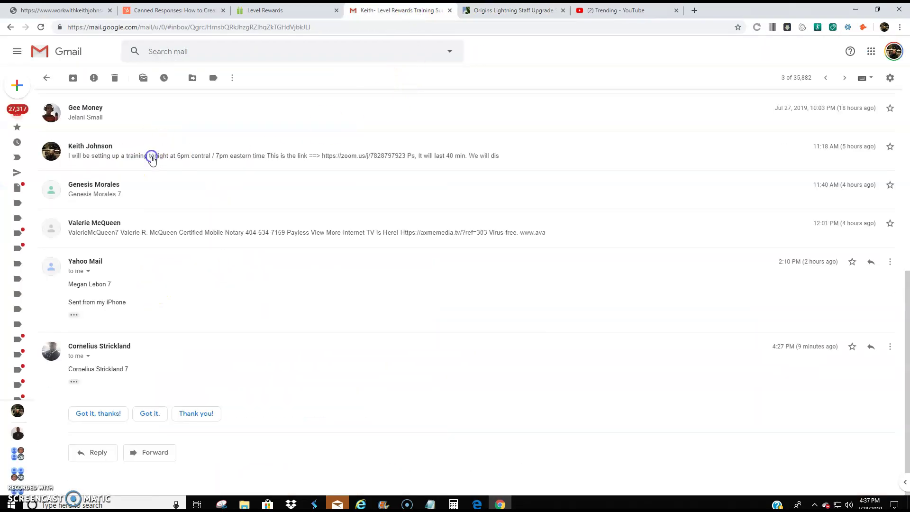
drag(172, 270, 110, 234)
drag(162, 253, 71, 172)
right_click(72, 172)
click(100, 179)
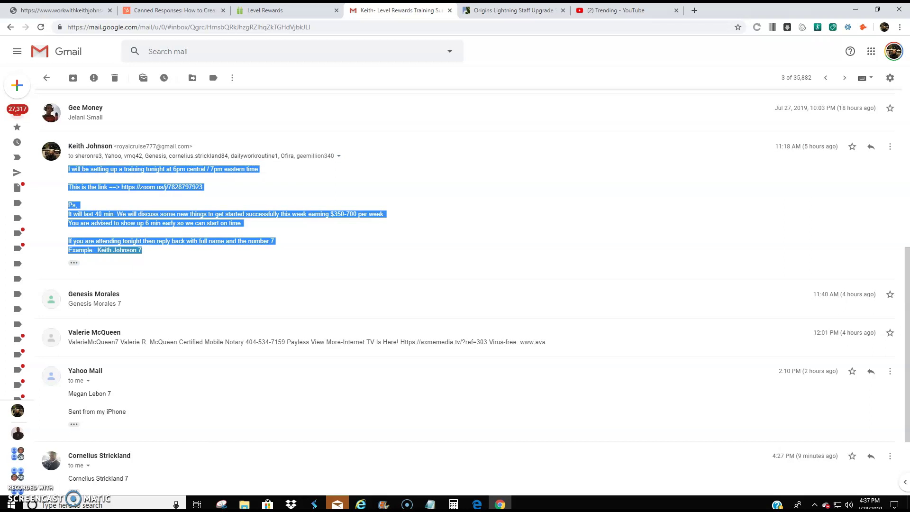
Step: Paste the copied announcement text as the confirmation email of the Level Rewards credit request
click(300, 10)
right_click(353, 286)
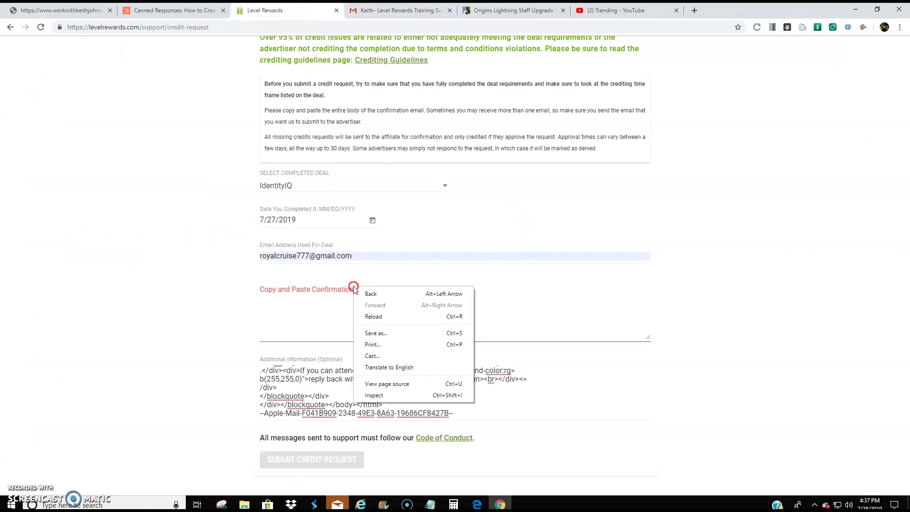
right_click(327, 307)
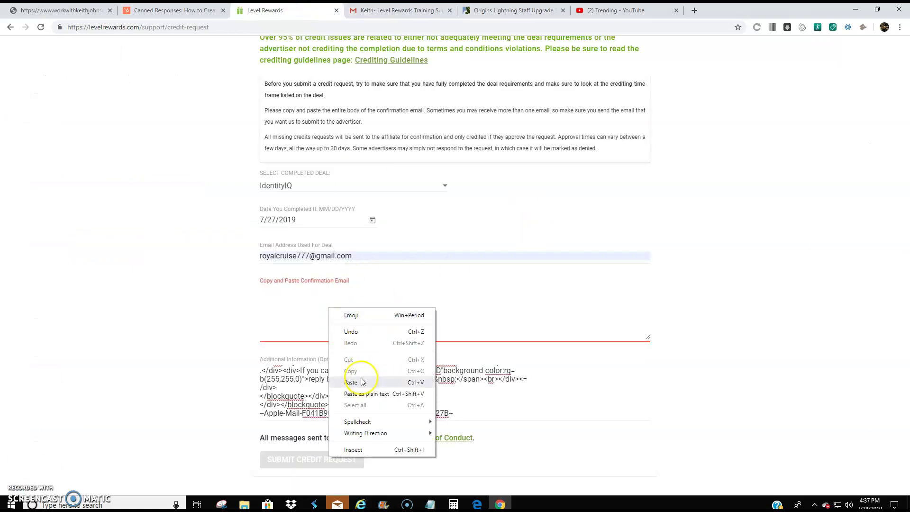
click(350, 383)
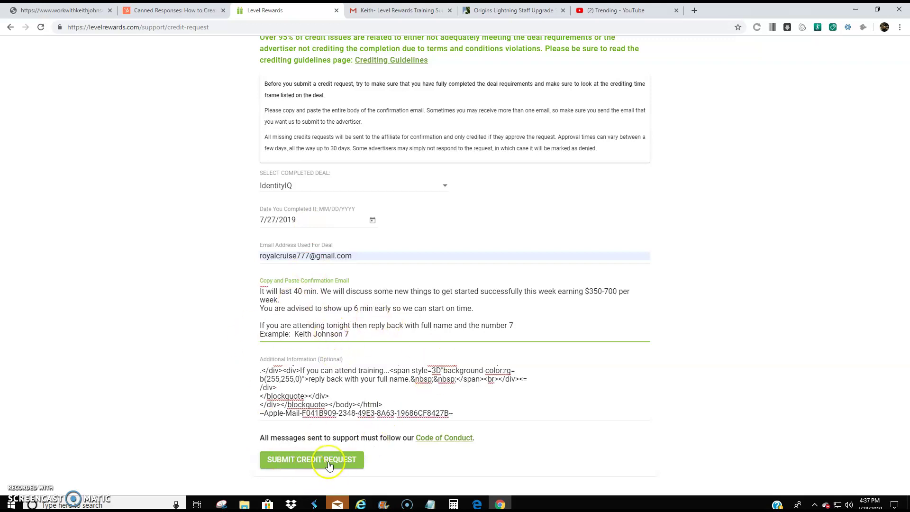
Step: Leave the credit request unsubmitted and examine the account details and notification options on the Profile page
scroll(193, 218, up, 2)
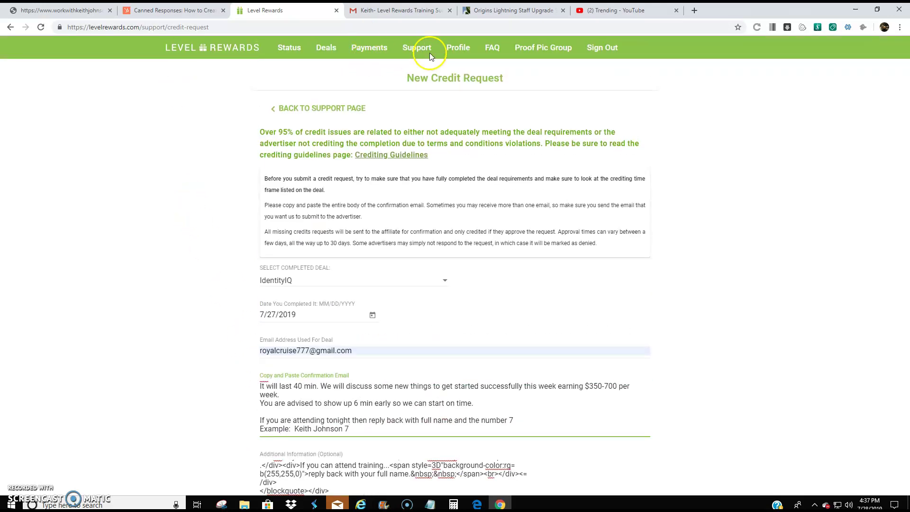
click(452, 51)
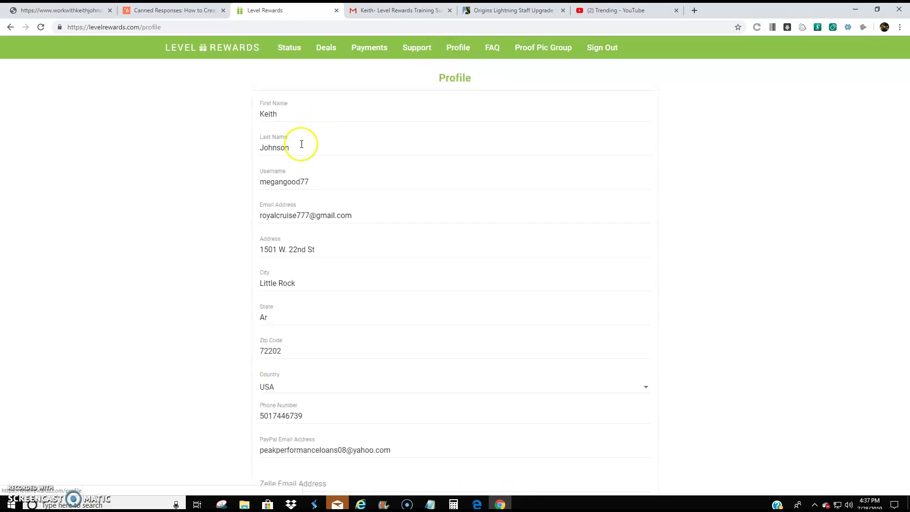
scroll(280, 319, down, 4)
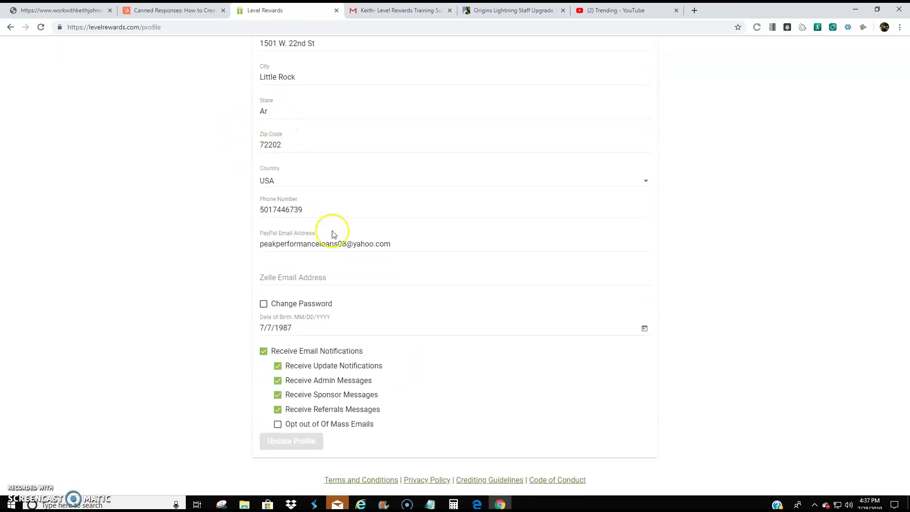
Step: Open the FAQ page and read through its answers, from the type of business to how the levels work
scroll(555, 262, up, 4)
click(491, 46)
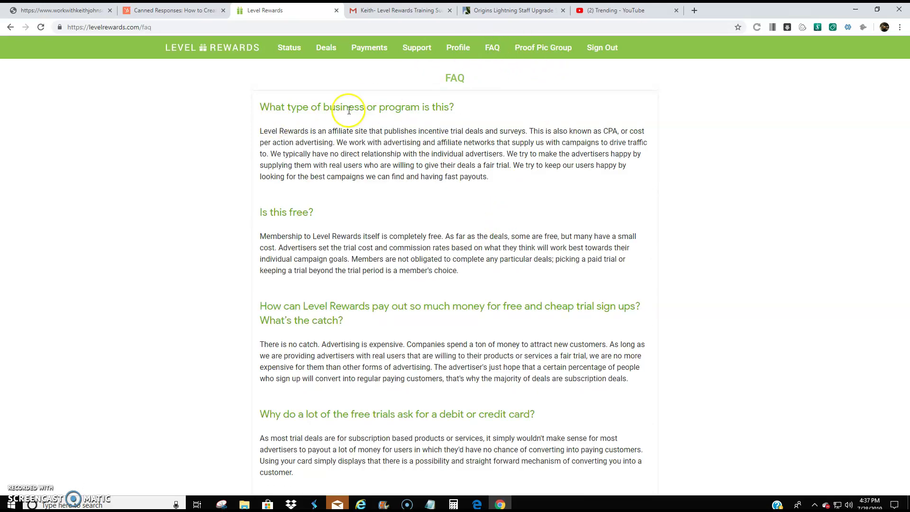
scroll(411, 240, down, 1)
scroll(411, 240, down, 1)
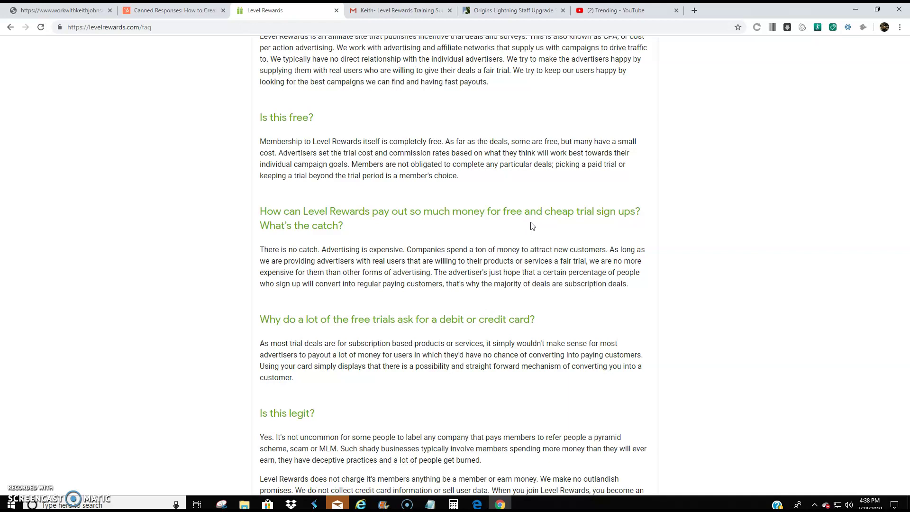
scroll(462, 248, down, 8)
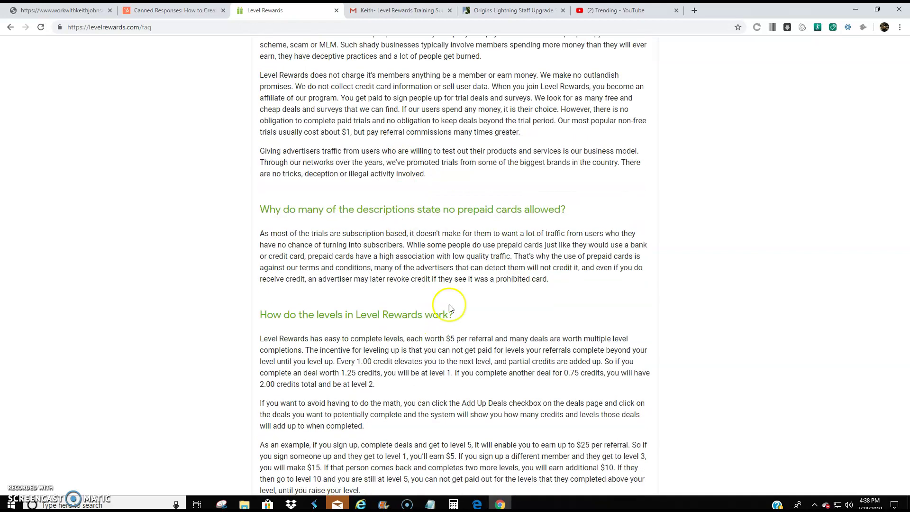
scroll(449, 304, down, 2)
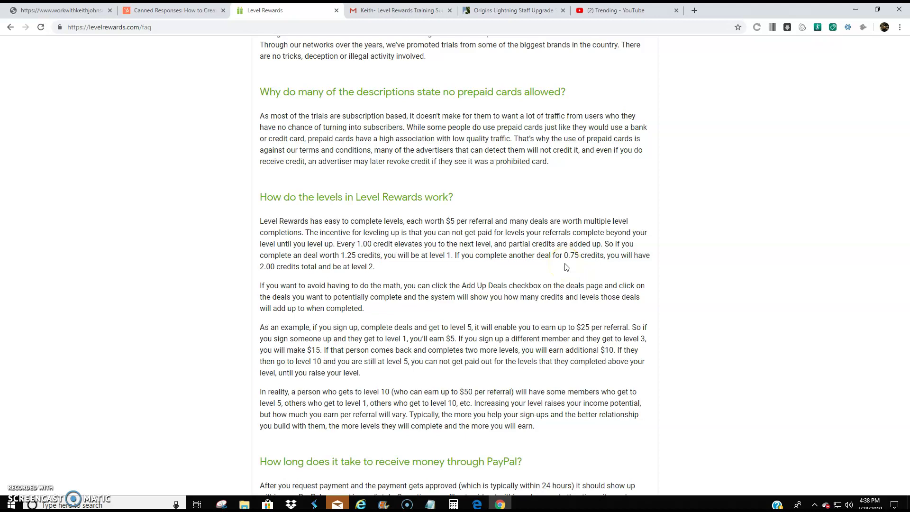
scroll(566, 266, up, 13)
scroll(507, 280, down, 8)
scroll(538, 296, up, 8)
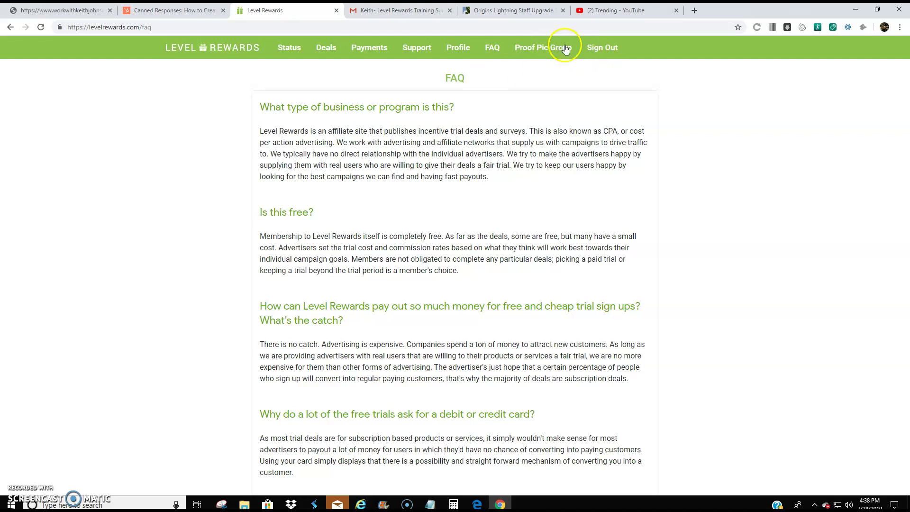
Step: Return to the Status page and choose Sign Up - Link 1 as the referral link to share
click(291, 49)
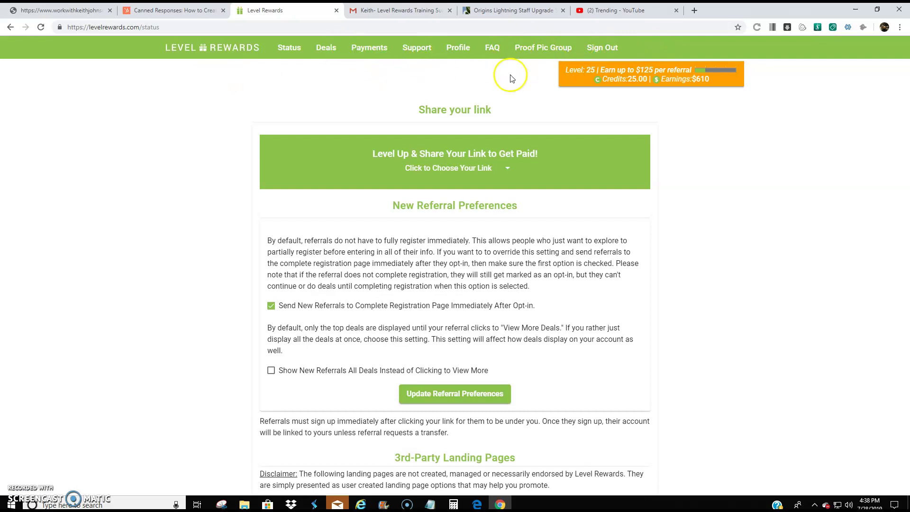
click(508, 169)
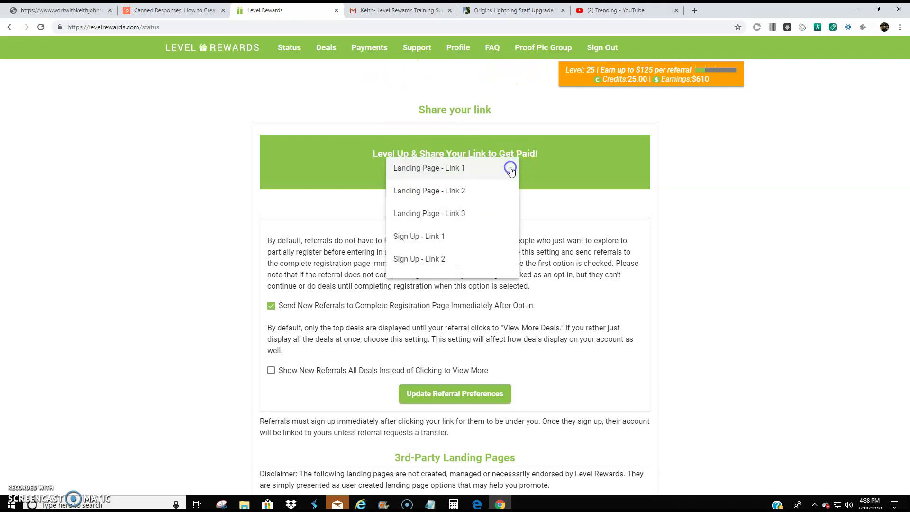
click(439, 242)
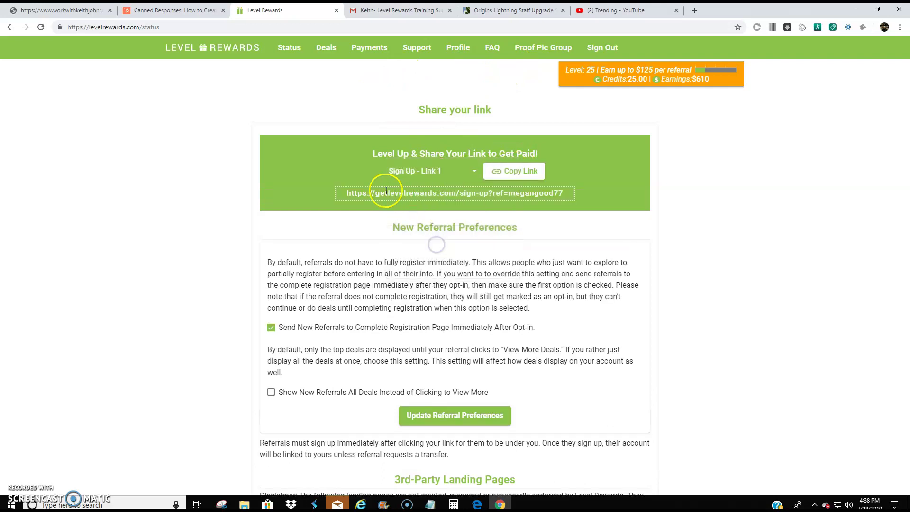